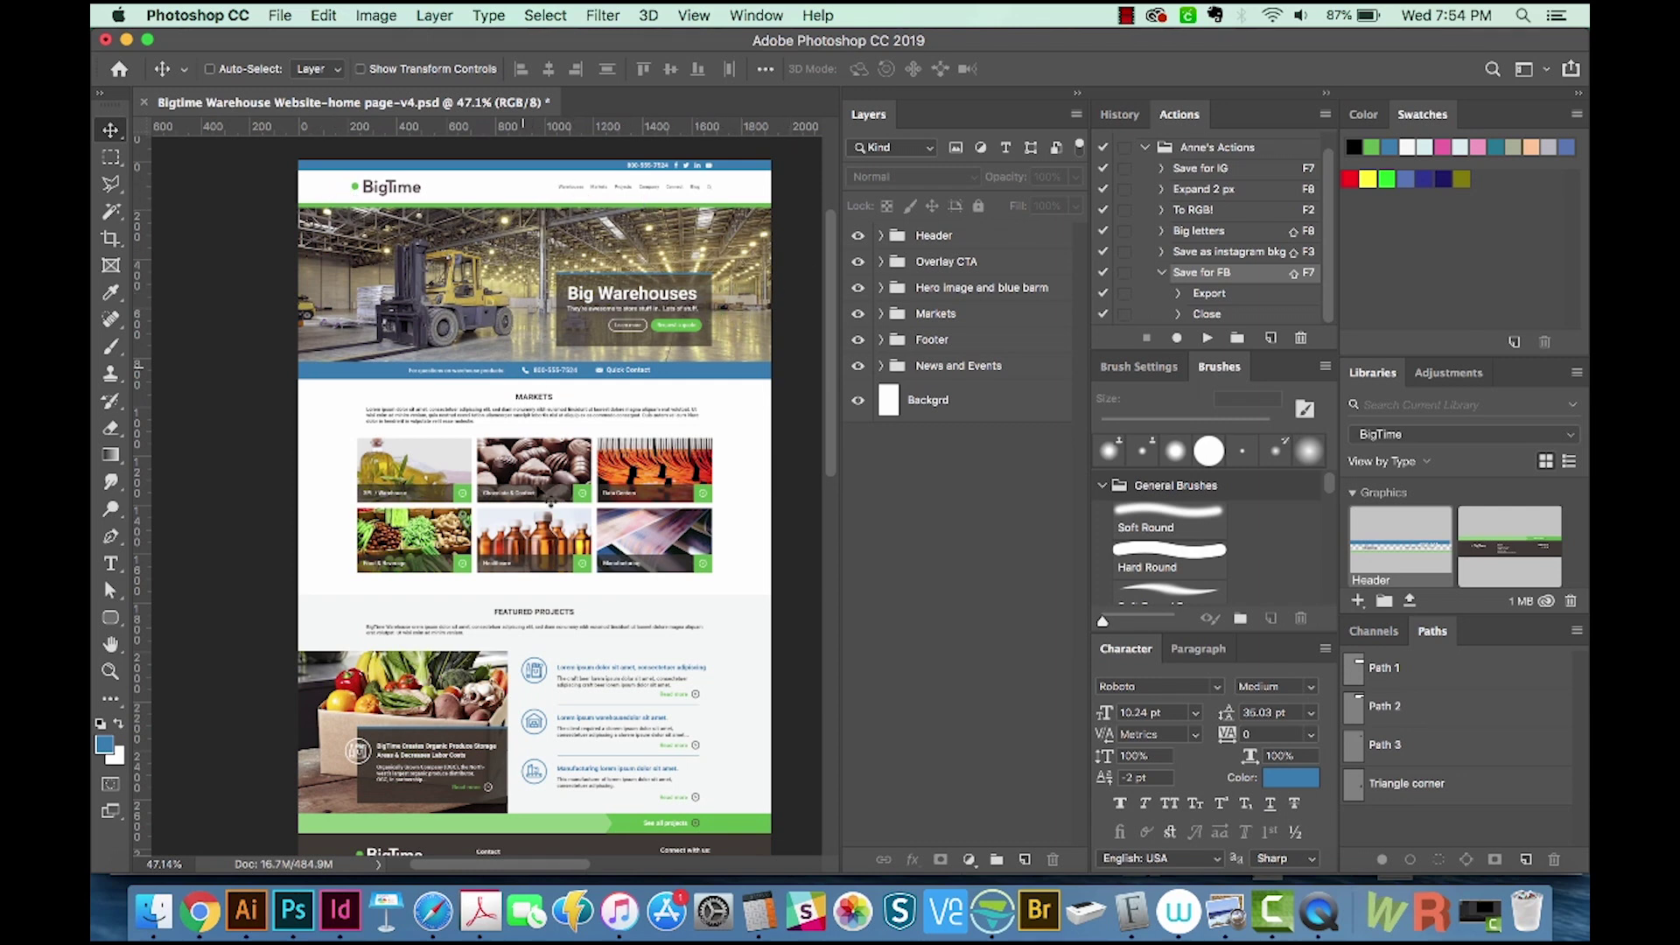
Convert the home page design into a 1920×3033 artboard named Artboard 1.
{"action": "key", "text": "super+r"}
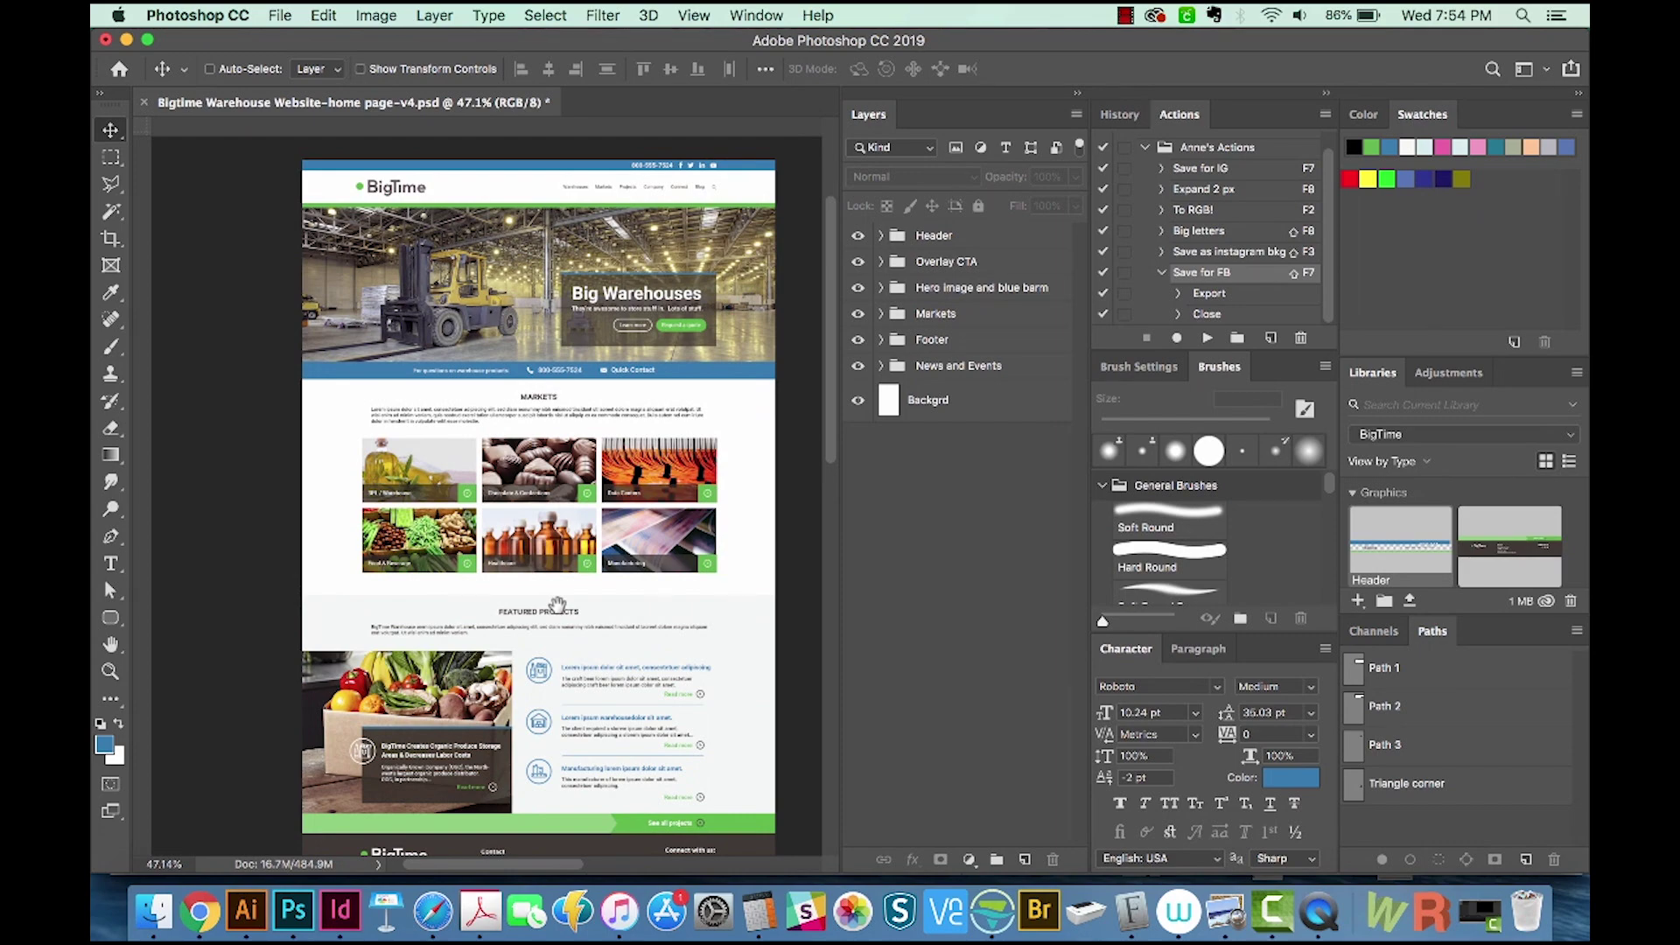
{"action": "key", "text": "super+r"}
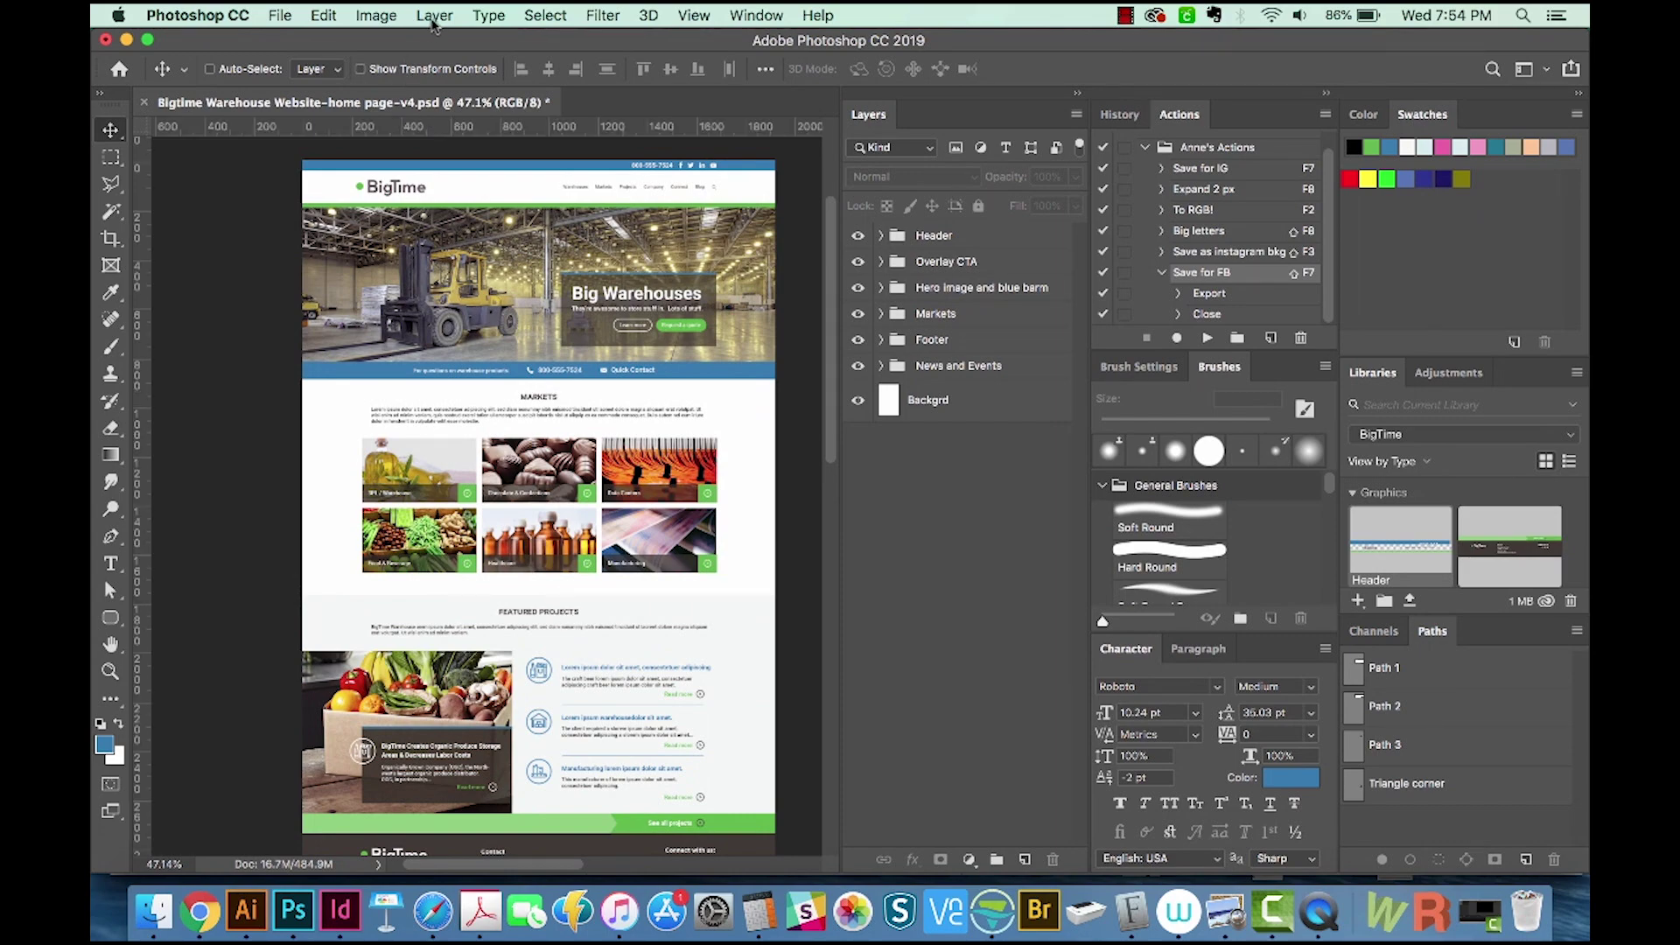
{"action": "left_click", "coordinate": [434, 16]}
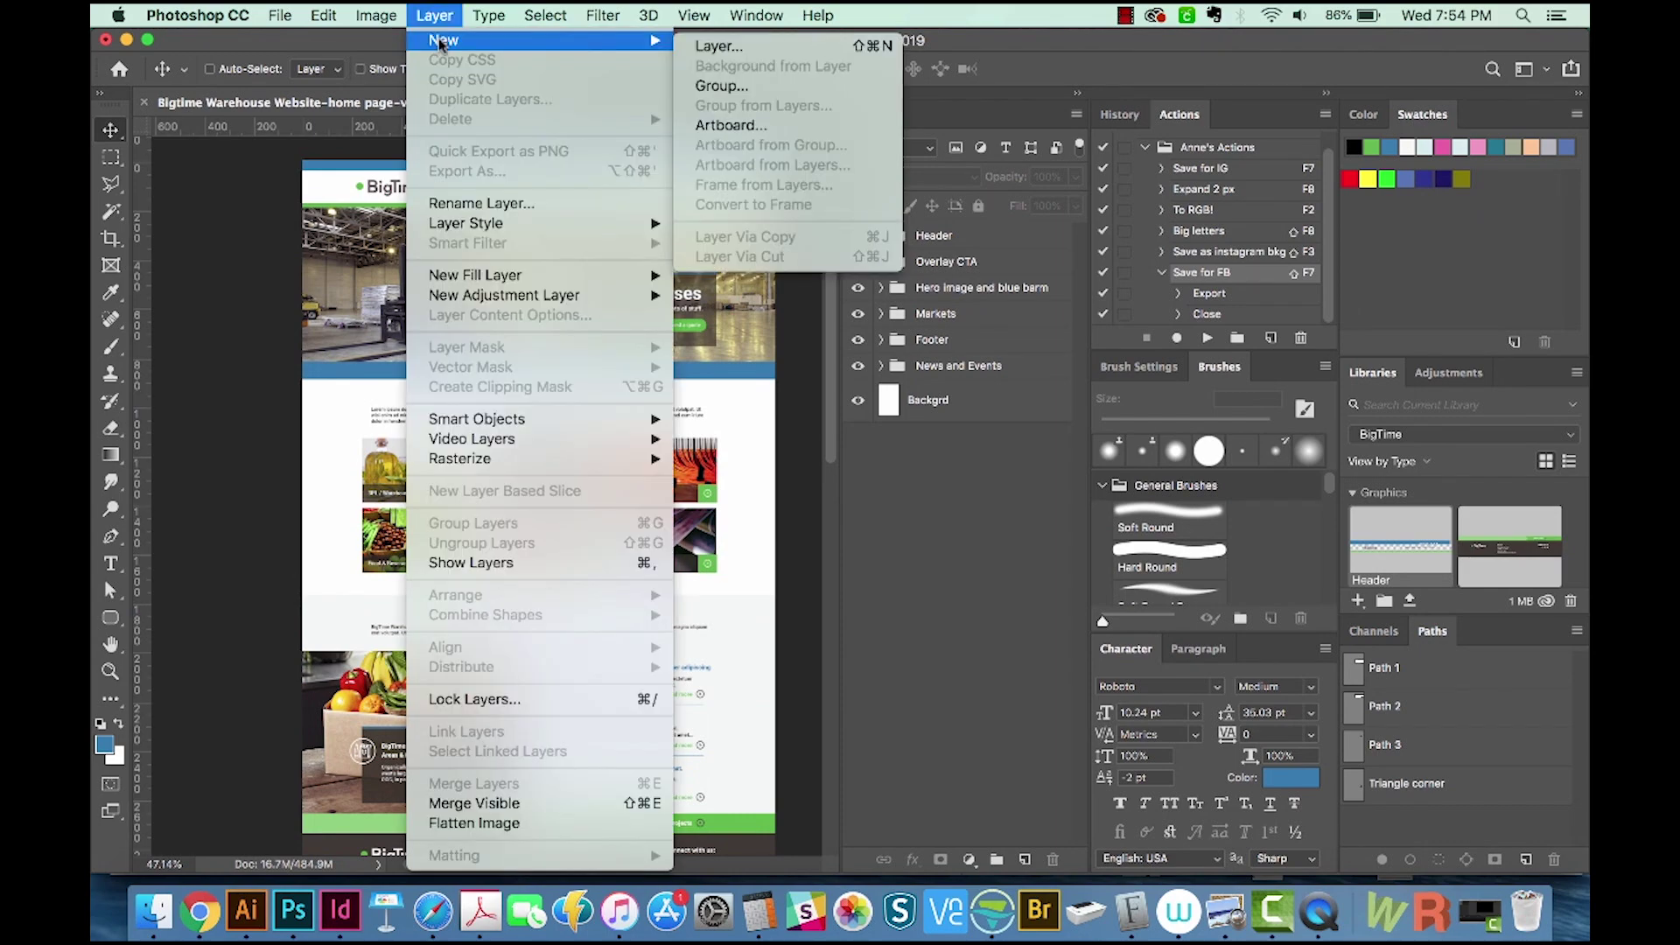
{"action": "left_click", "coordinate": [730, 126]}
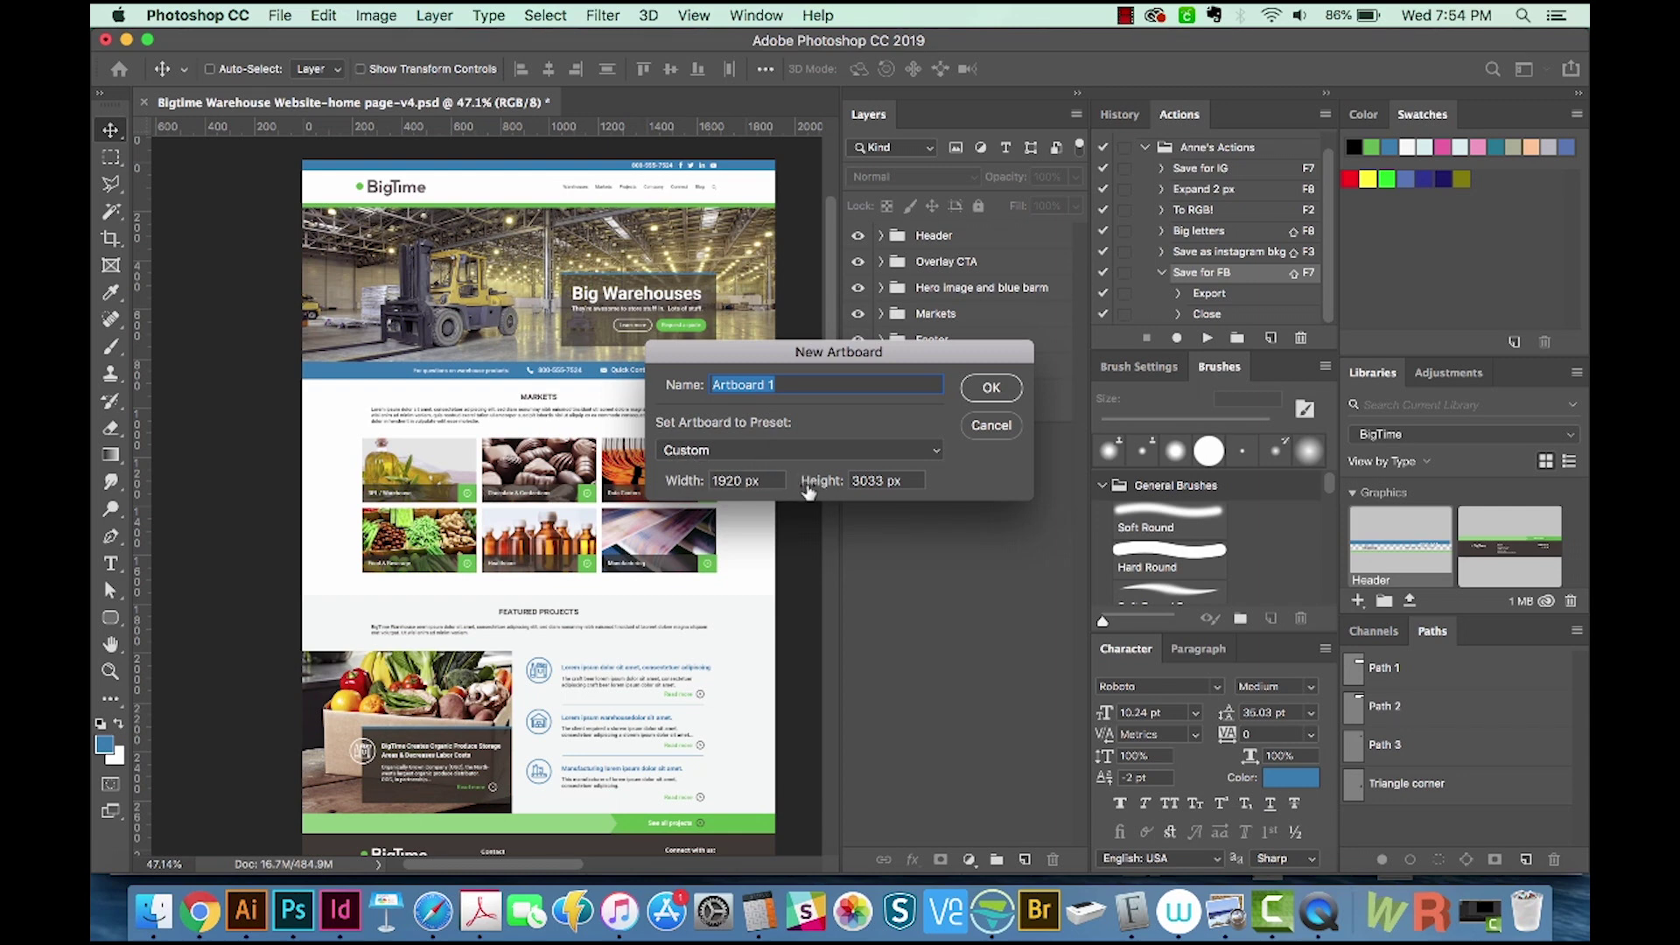
{"action": "left_click", "coordinate": [992, 389]}
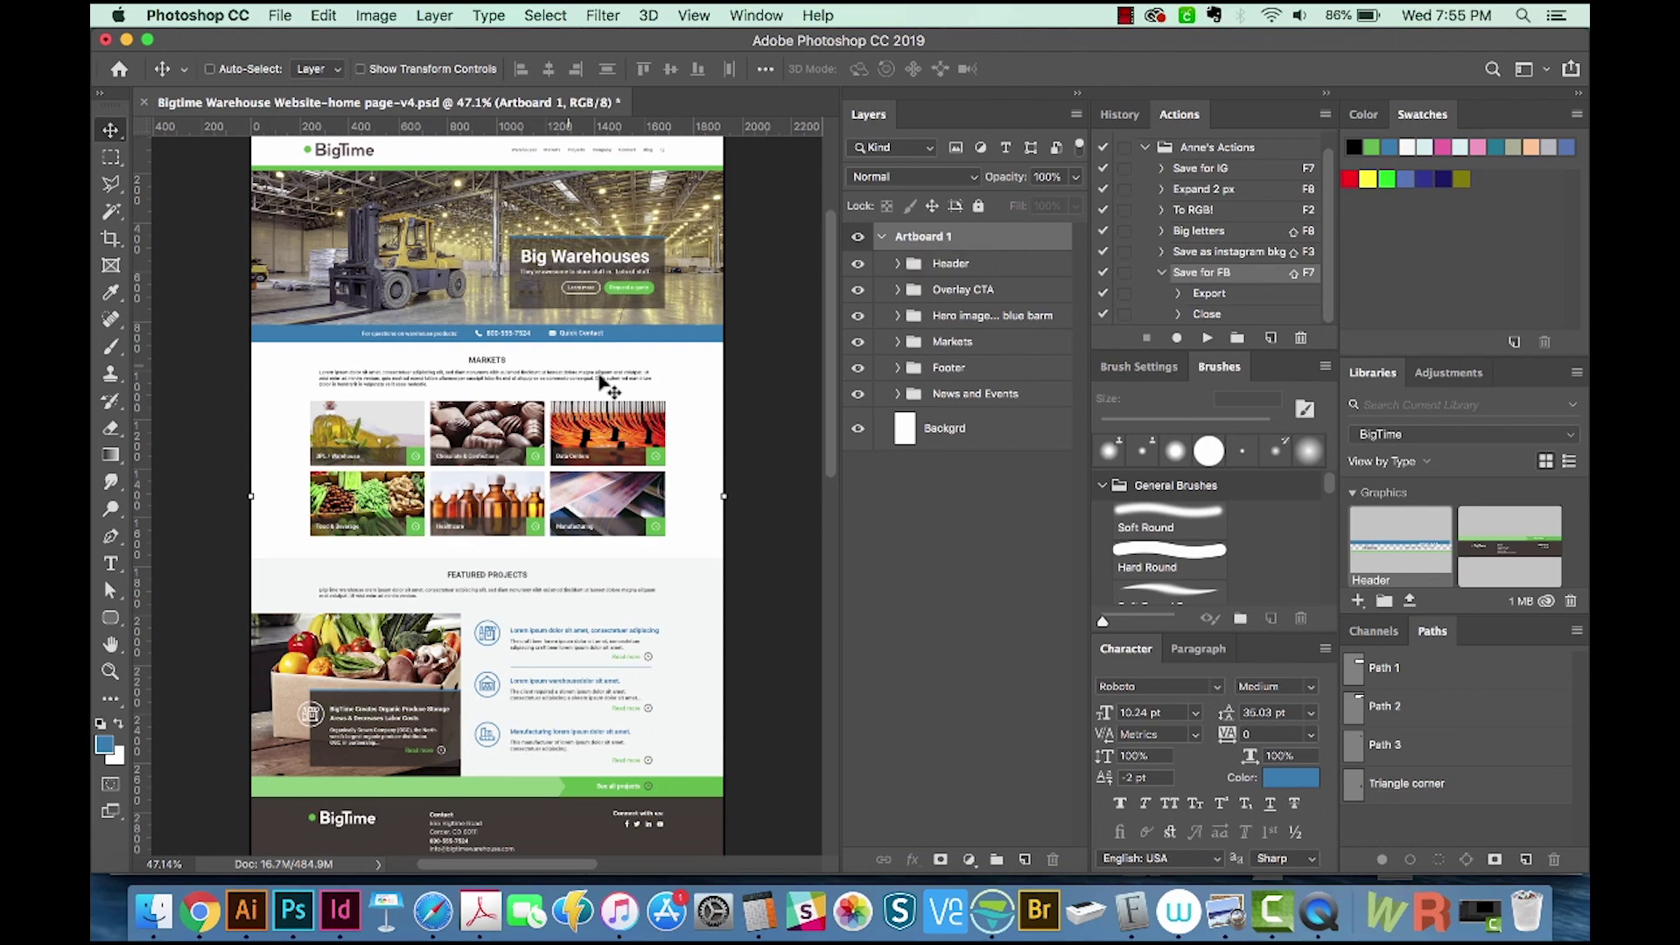
{"action": "left_click_drag", "start_coordinate": [505, 350], "coordinate": [511, 385]}
Add a blank Artboard 2 to the right of Artboard 1 with the Artboard tool.
{"action": "key", "text": "ctrl+r"}
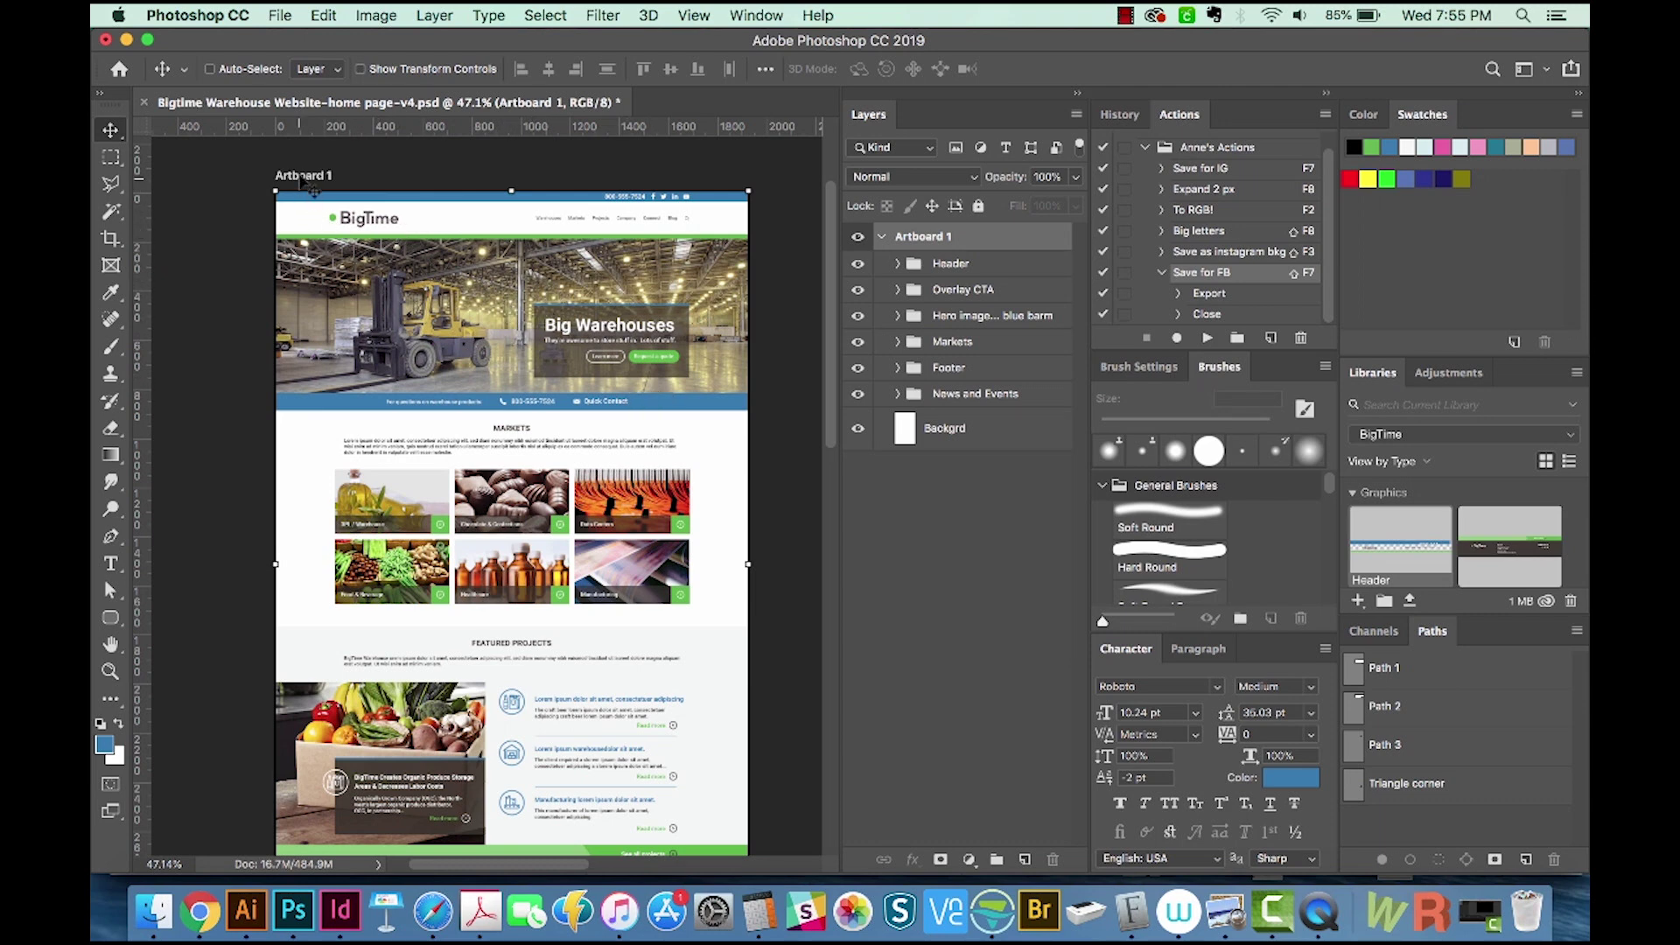
{"action": "key", "text": "shift+v"}
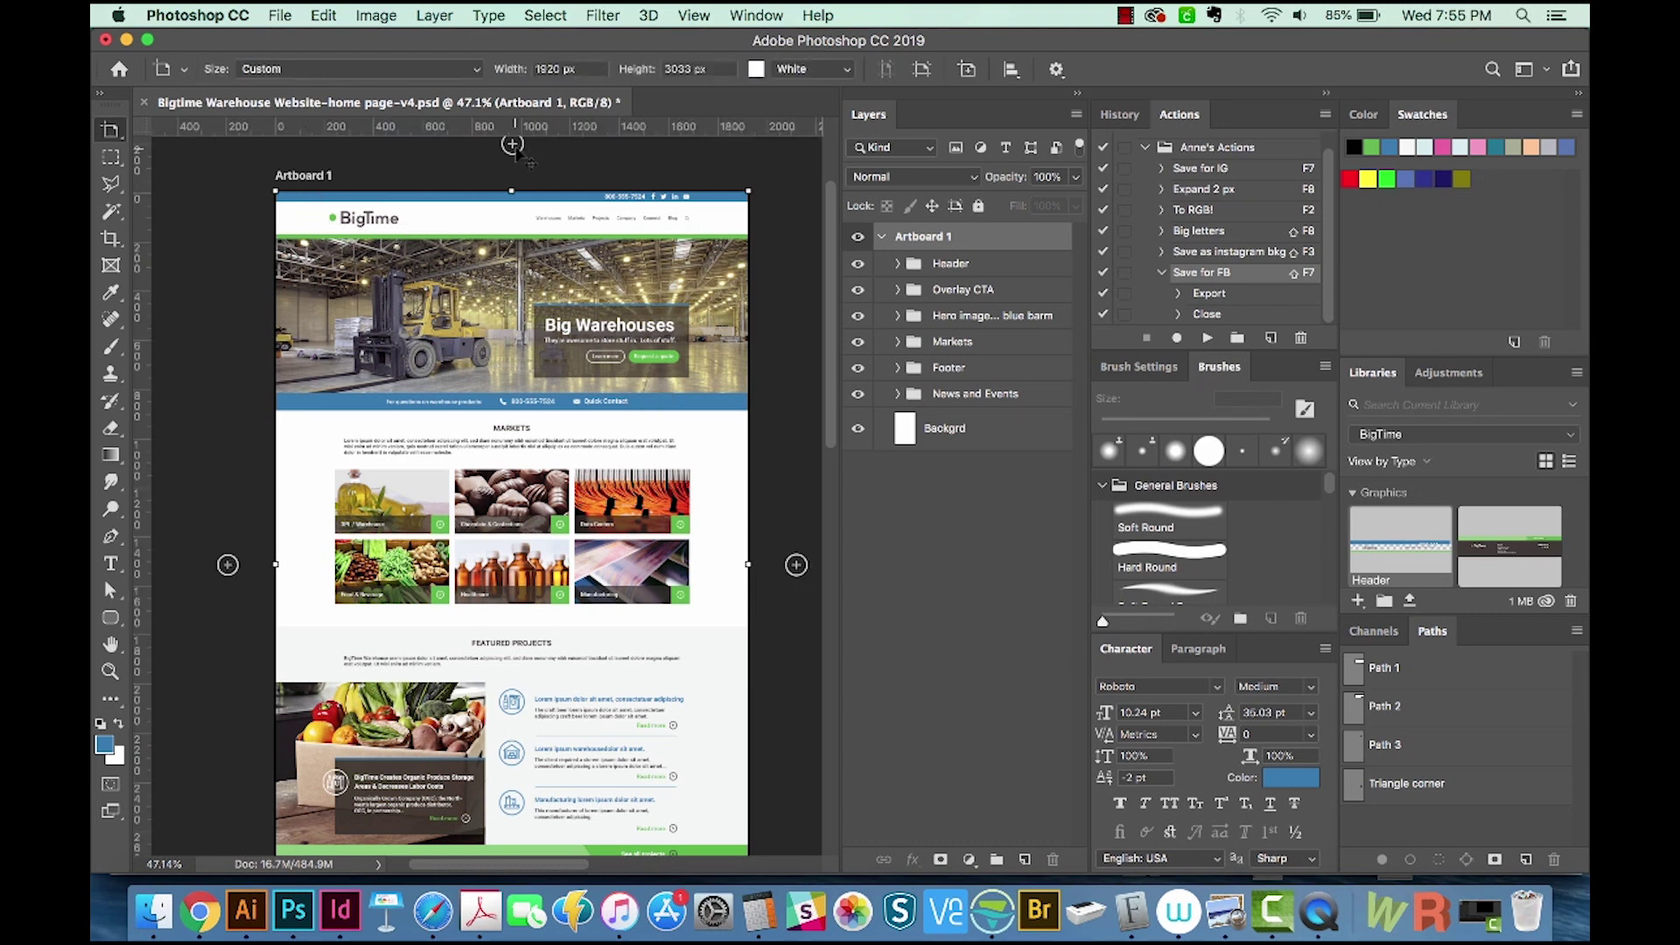
{"action": "left_click", "coordinate": [796, 565]}
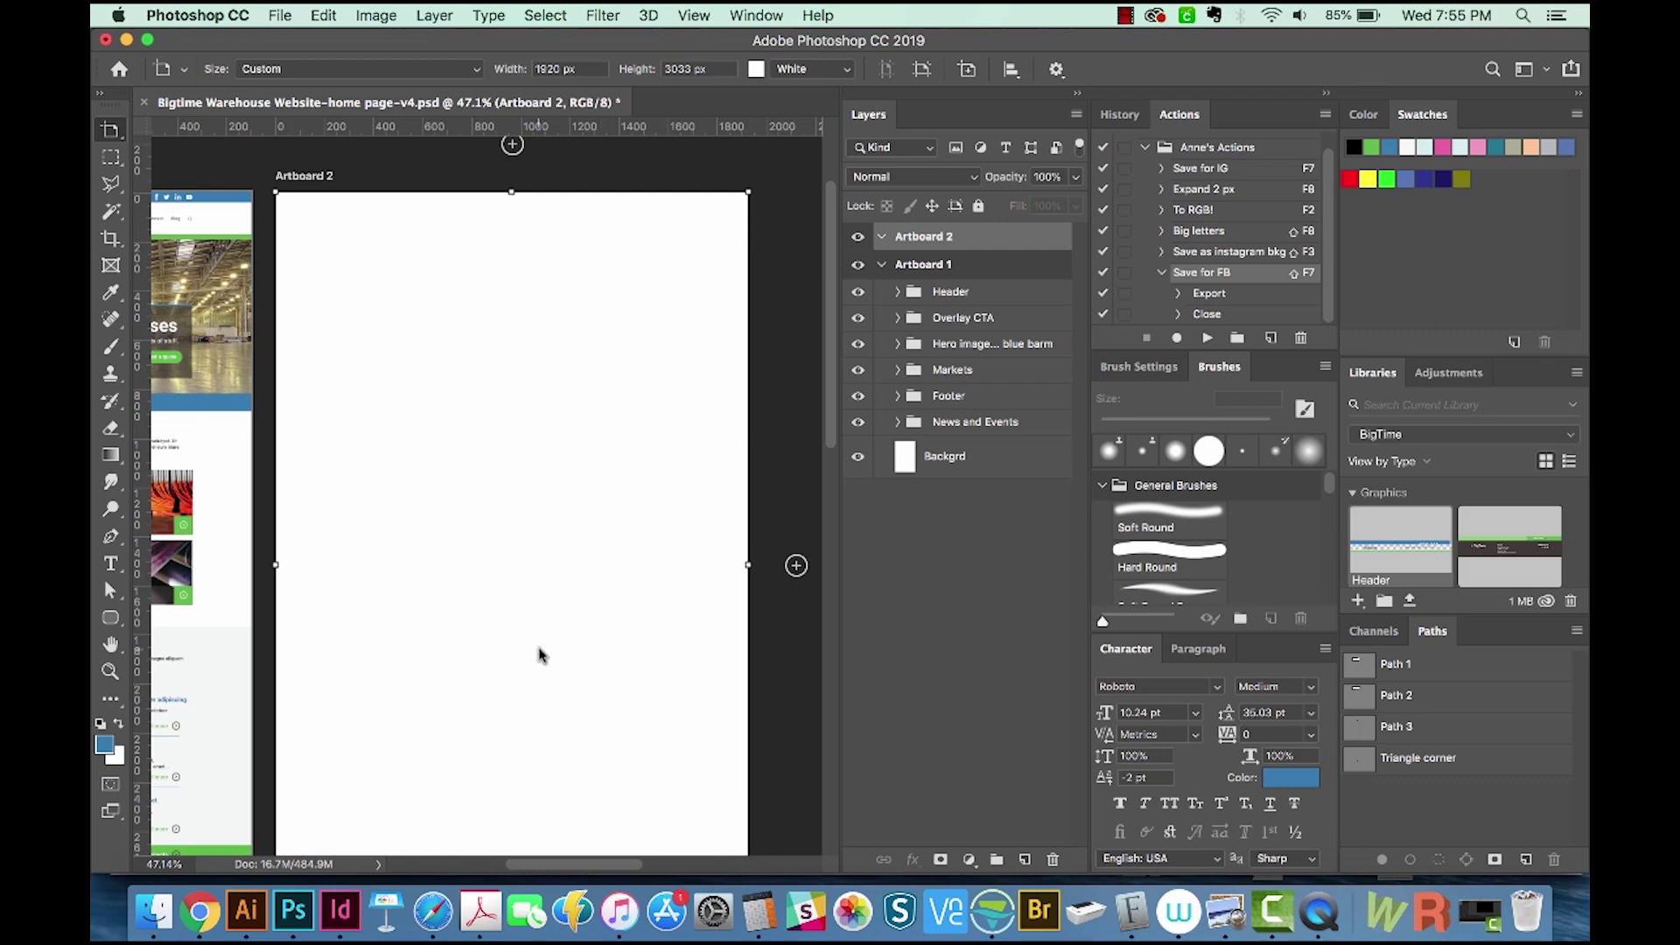
{"action": "scroll", "coordinate": [539, 647], "scroll_direction": "left", "scroll_amount": 5}
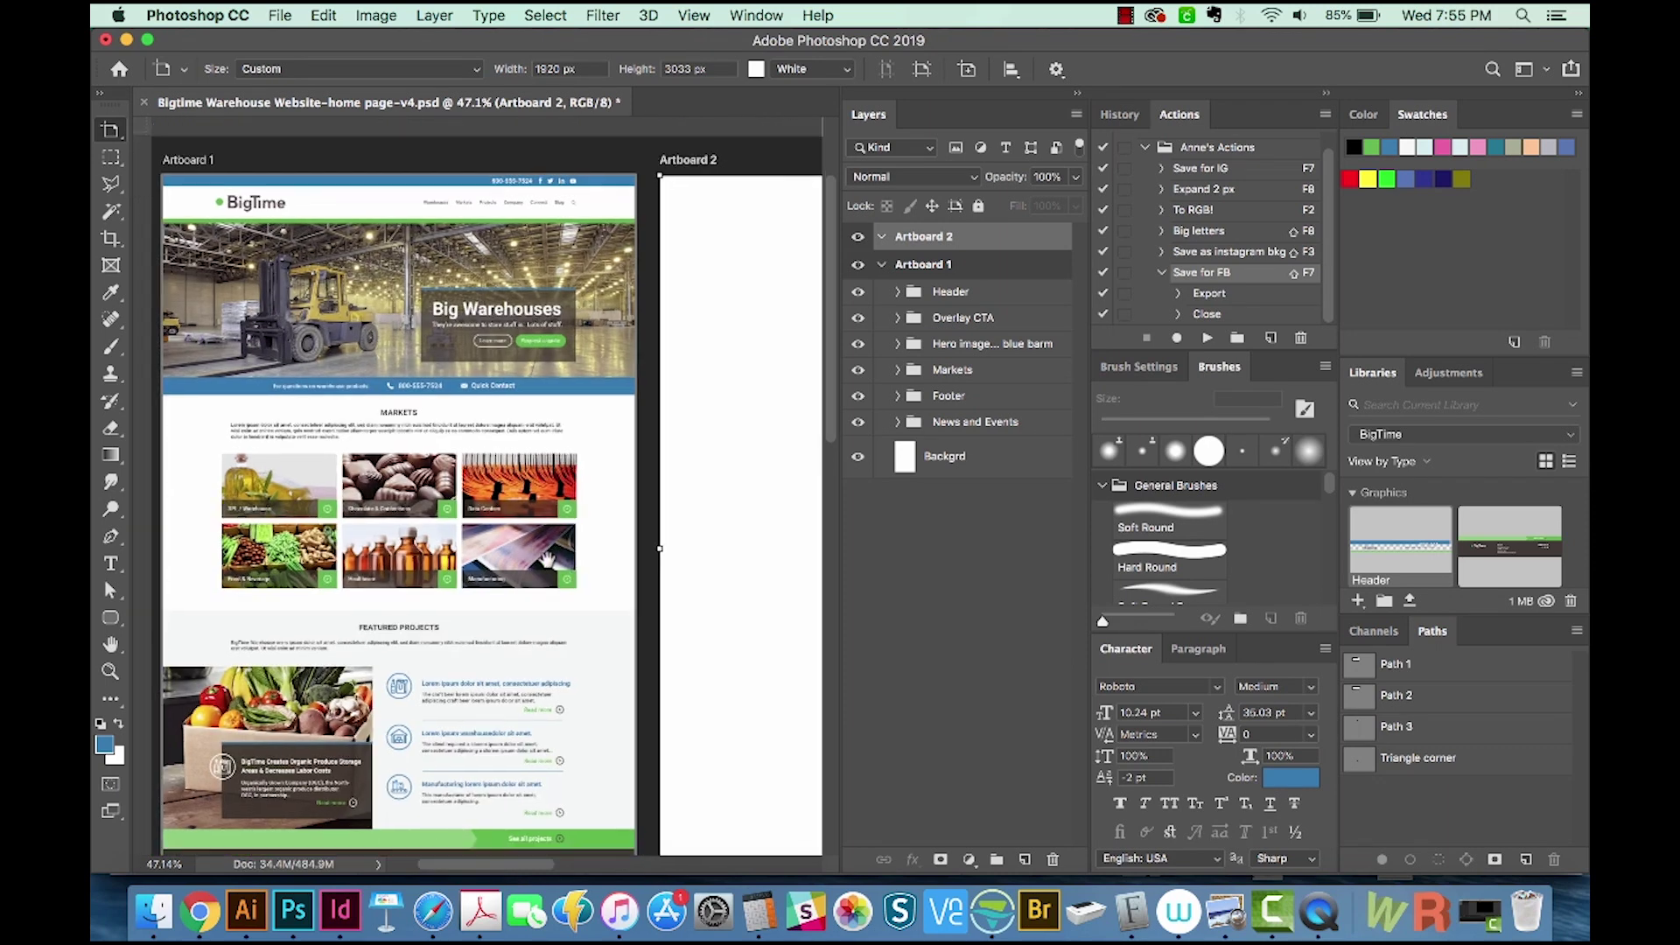
{"action": "scroll", "coordinate": [643, 565], "scroll_direction": "right", "scroll_amount": 5}
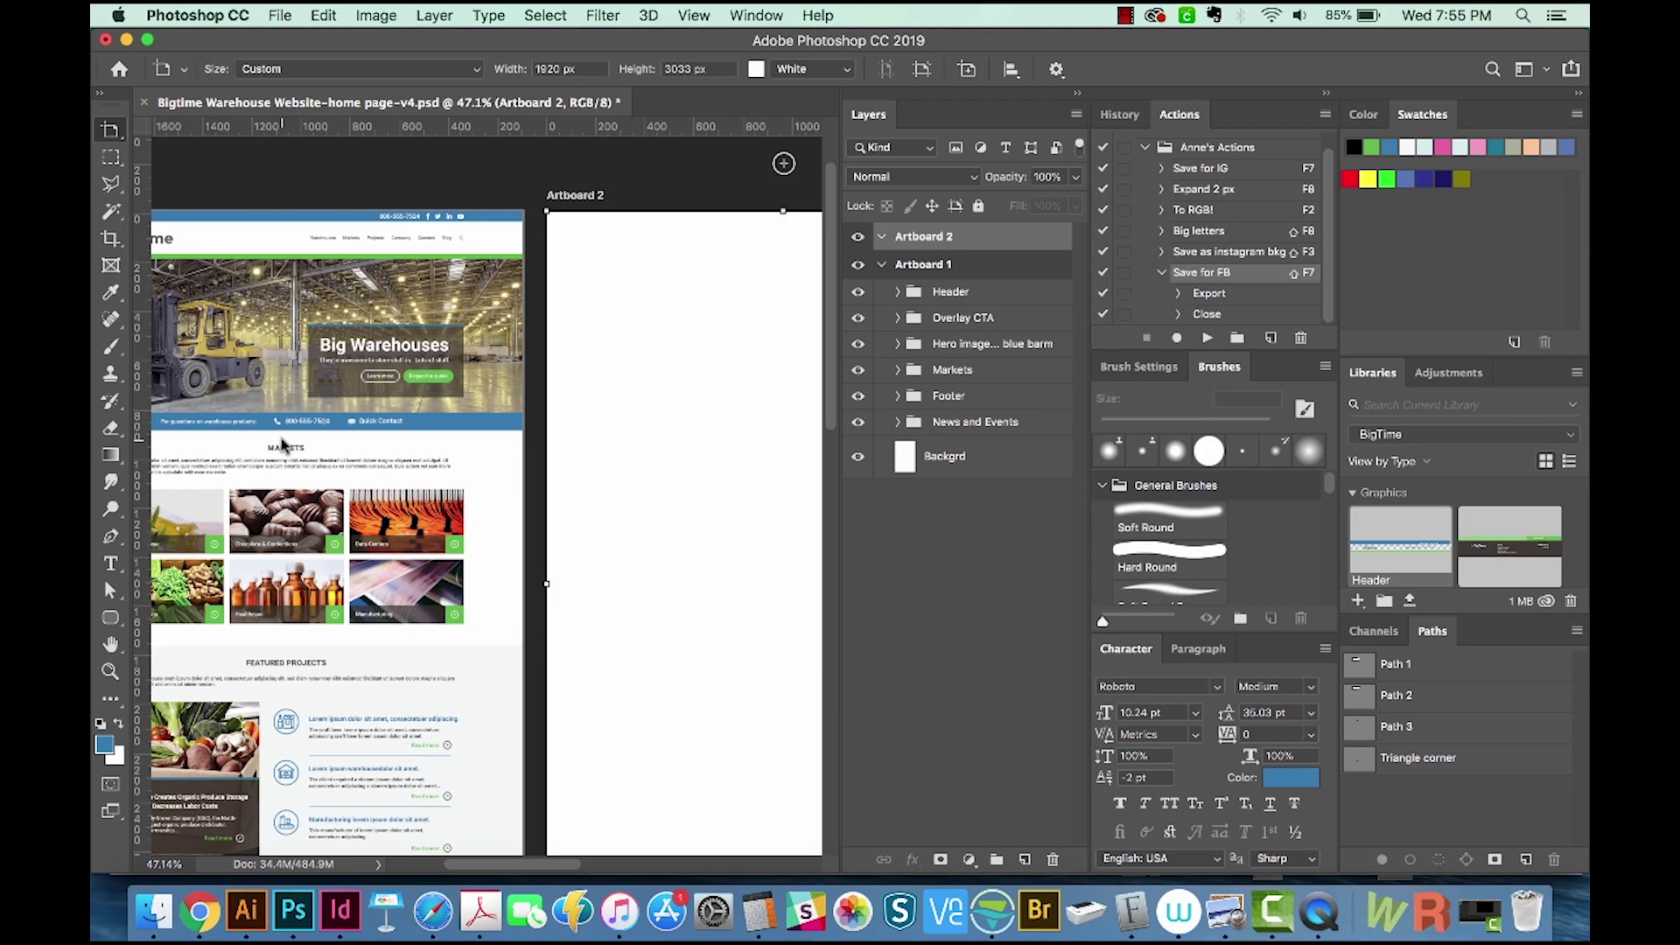
{"action": "scroll", "coordinate": [281, 437], "scroll_direction": "left", "scroll_amount": 5}
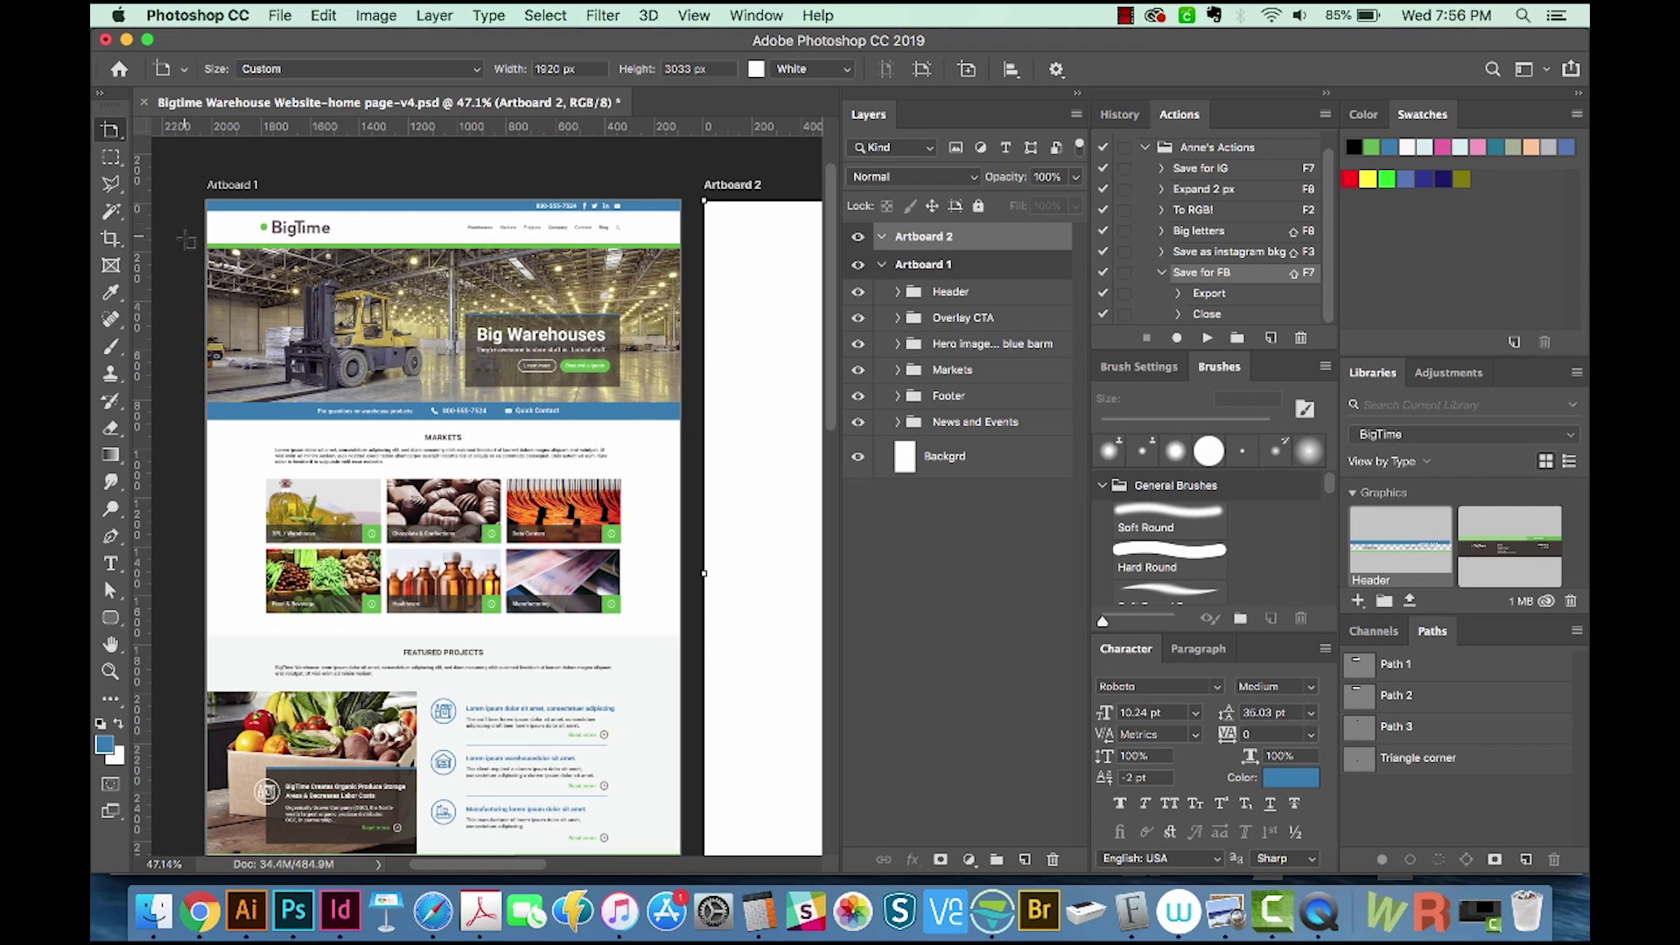
{"action": "key", "text": "v"}
{"action": "left_click", "coordinate": [281, 245]}
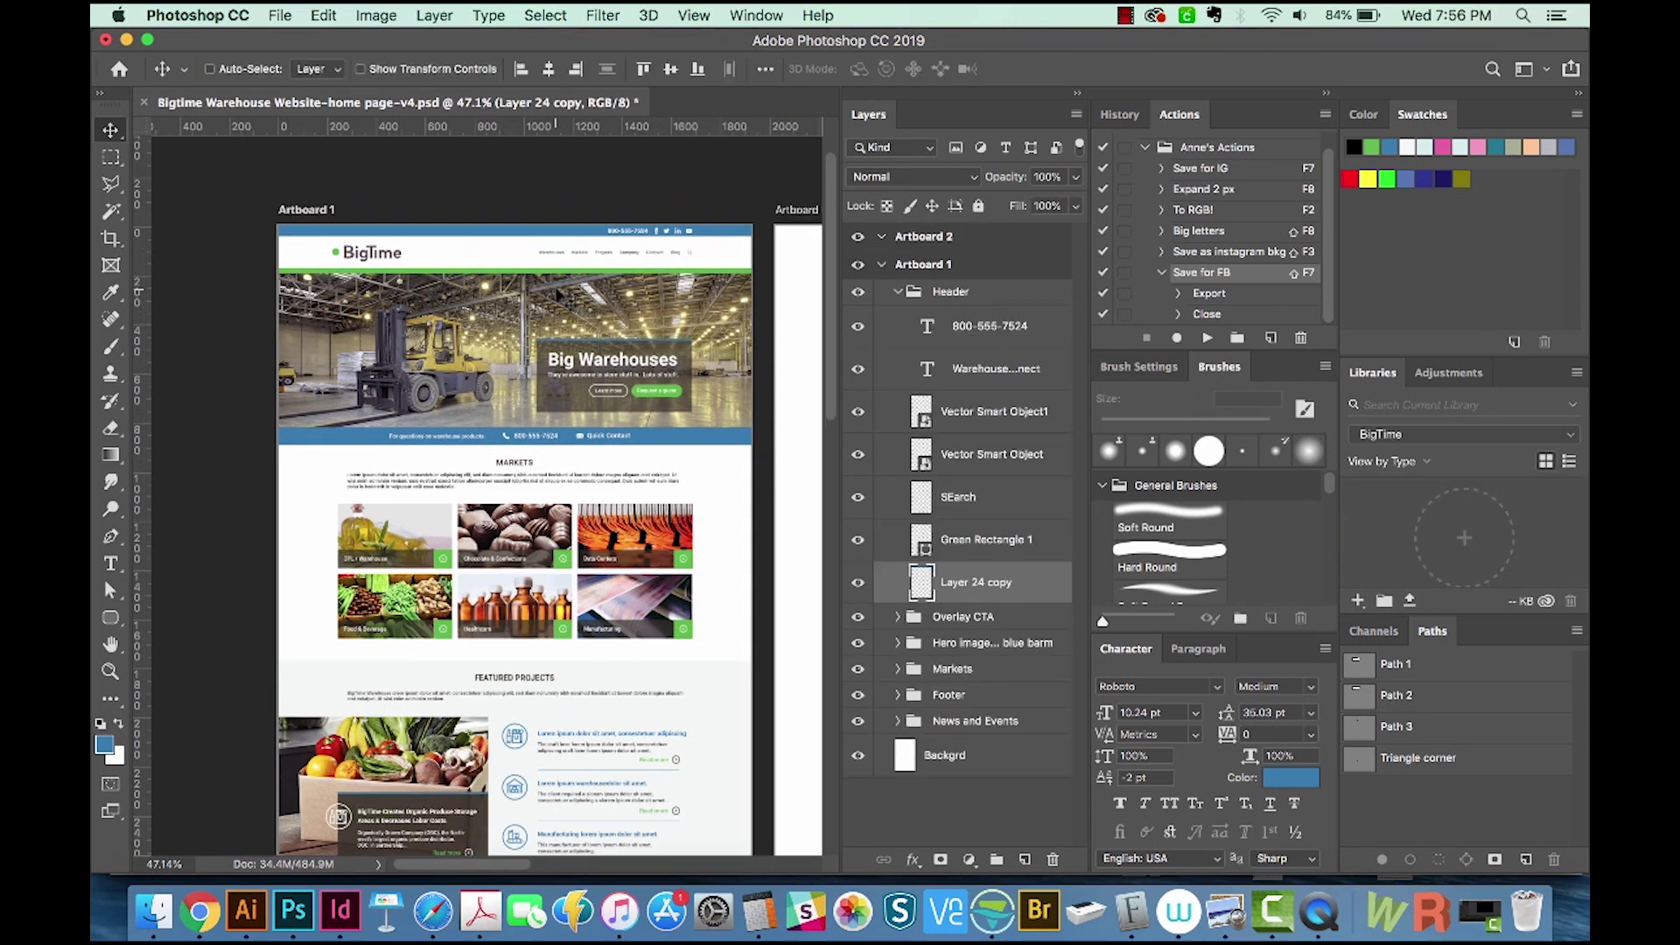
Copy the Header group onto Artboard 2 and snap it to the top edge.
{"action": "left_click_drag", "start_coordinate": [562, 295], "coordinate": [260, 226]}
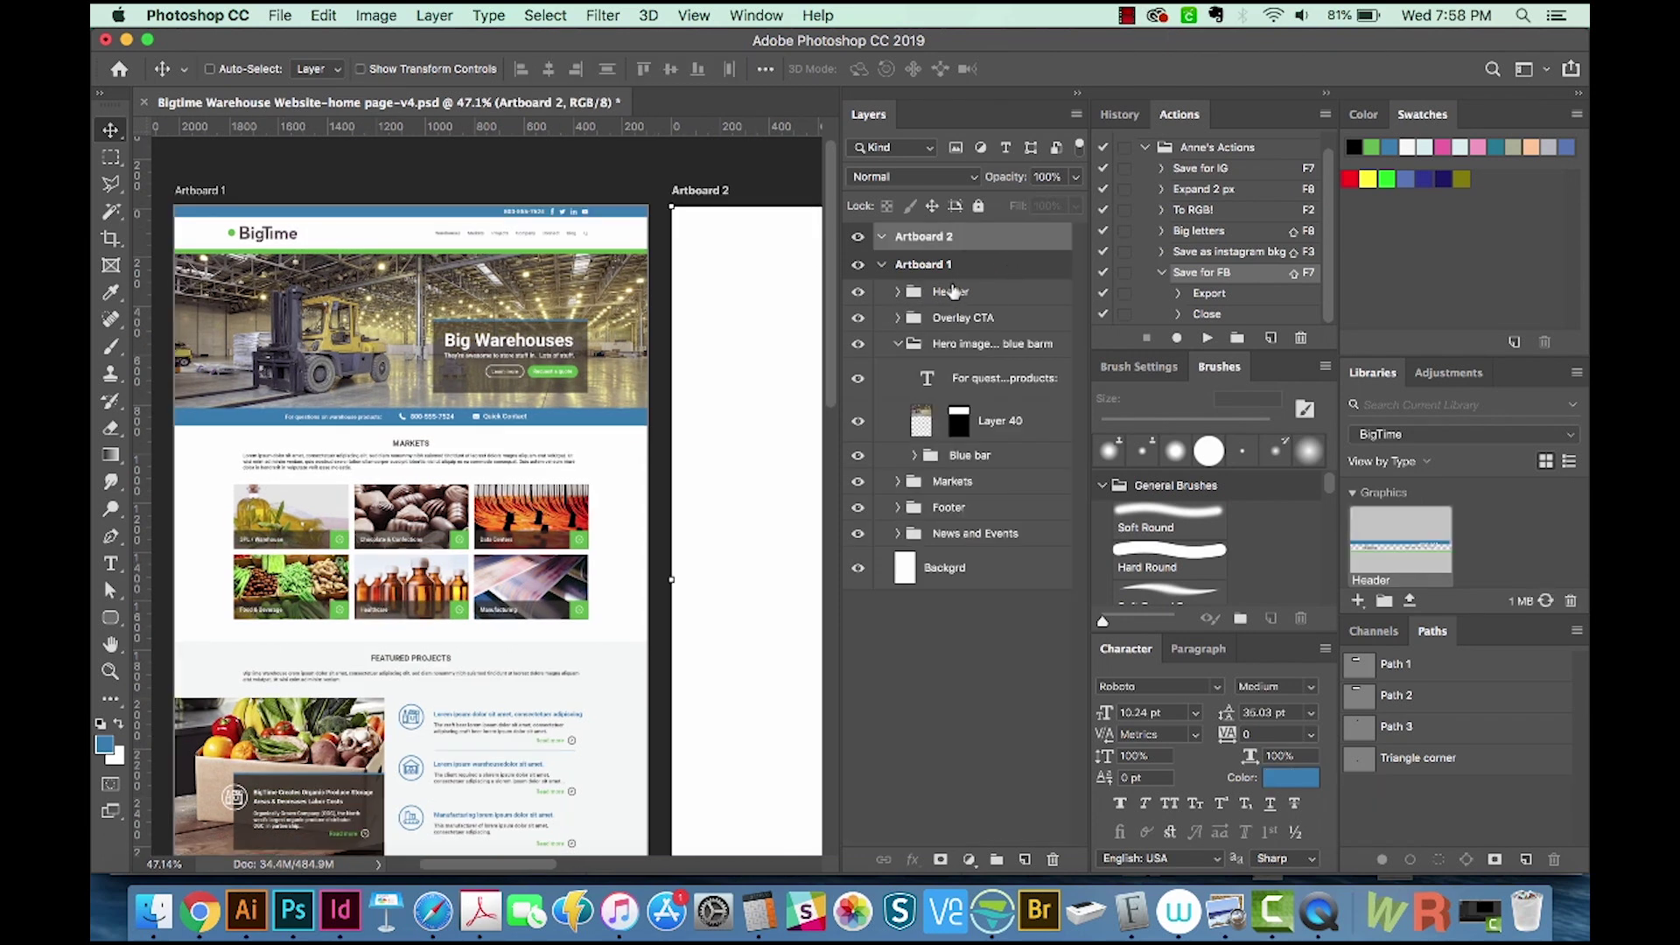
{"action": "left_click", "coordinate": [950, 291]}
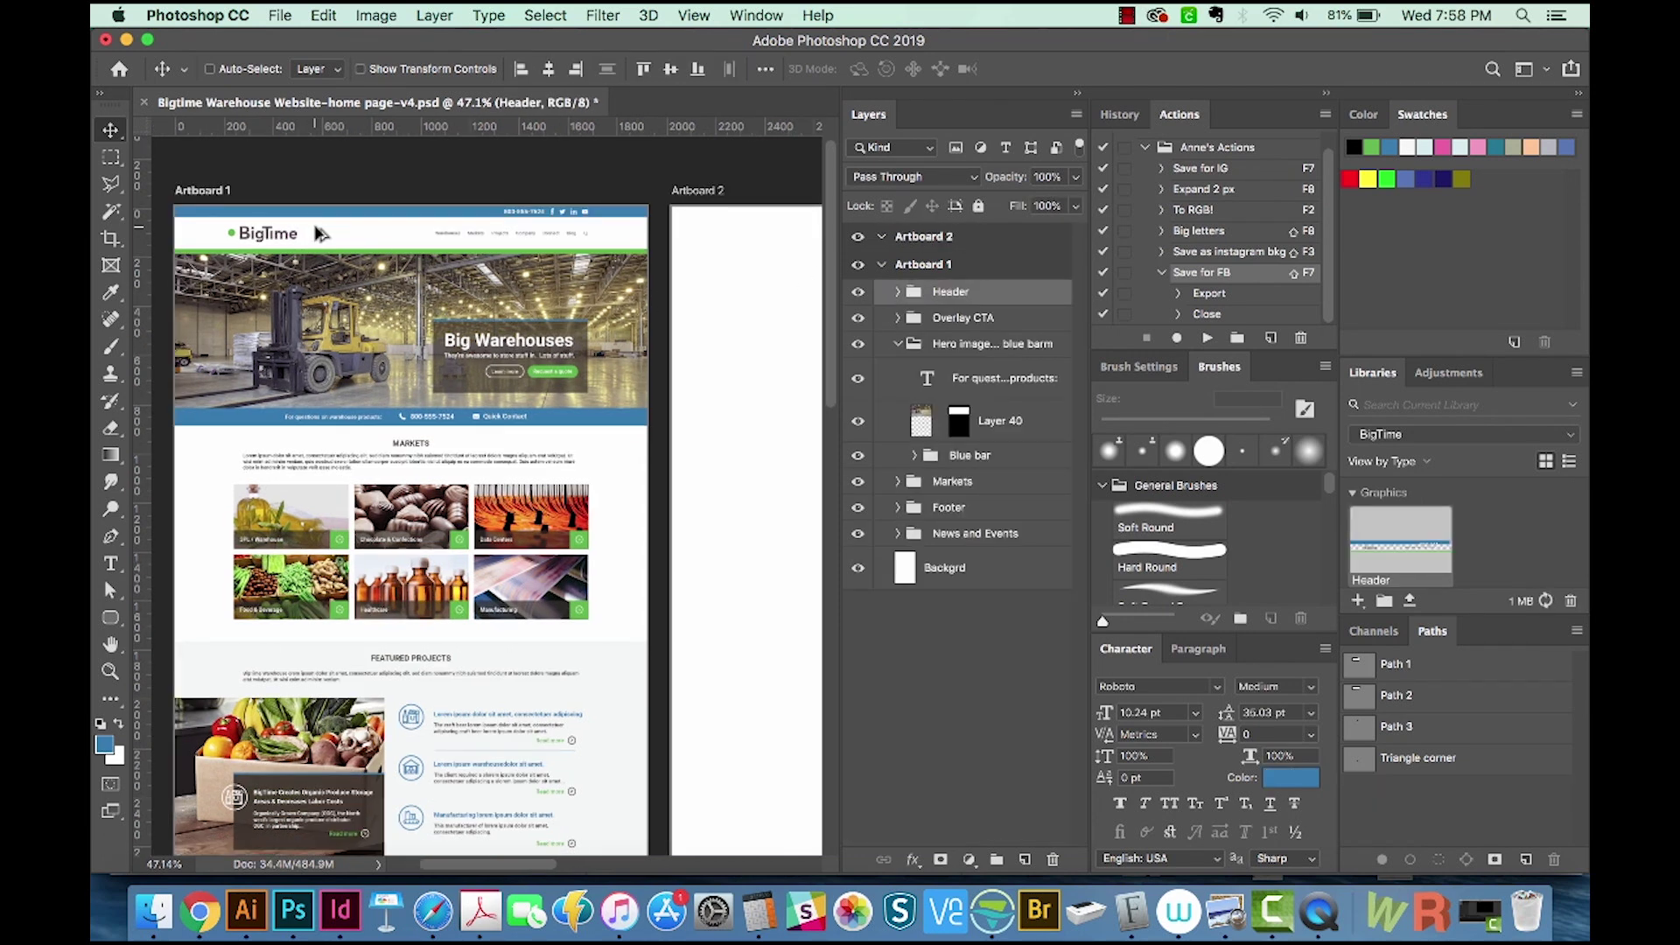
{"action": "left_click_drag", "start_coordinate": [319, 233], "coordinate": [793, 232]}
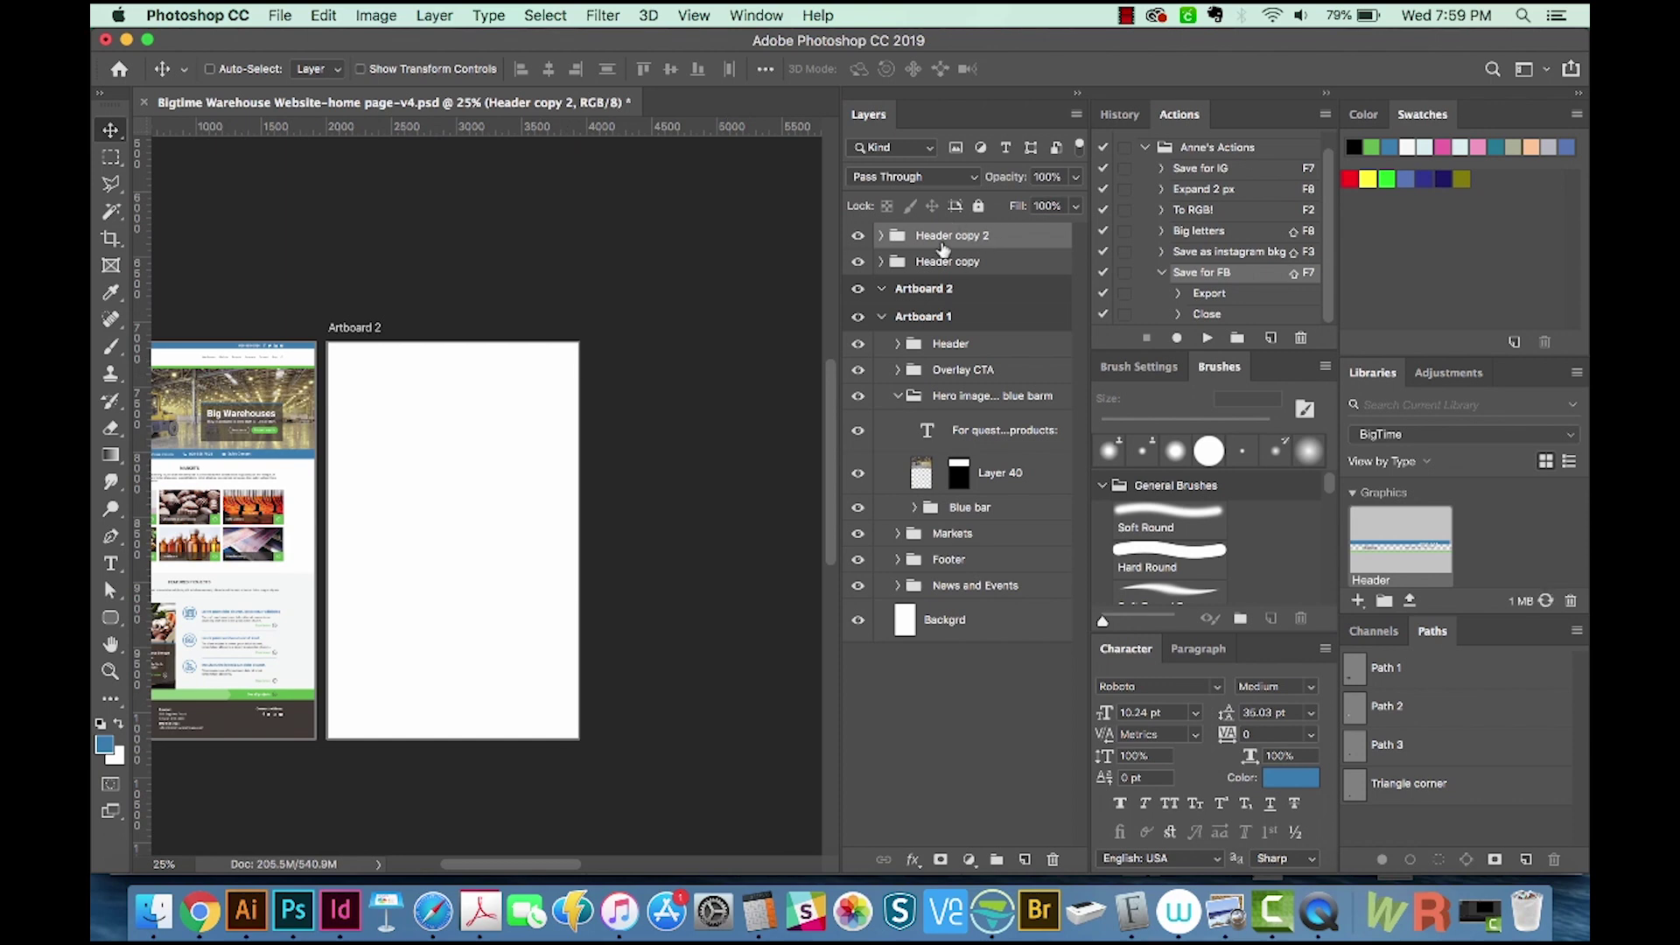
{"action": "left_click_drag", "start_coordinate": [941, 242], "coordinate": [926, 287]}
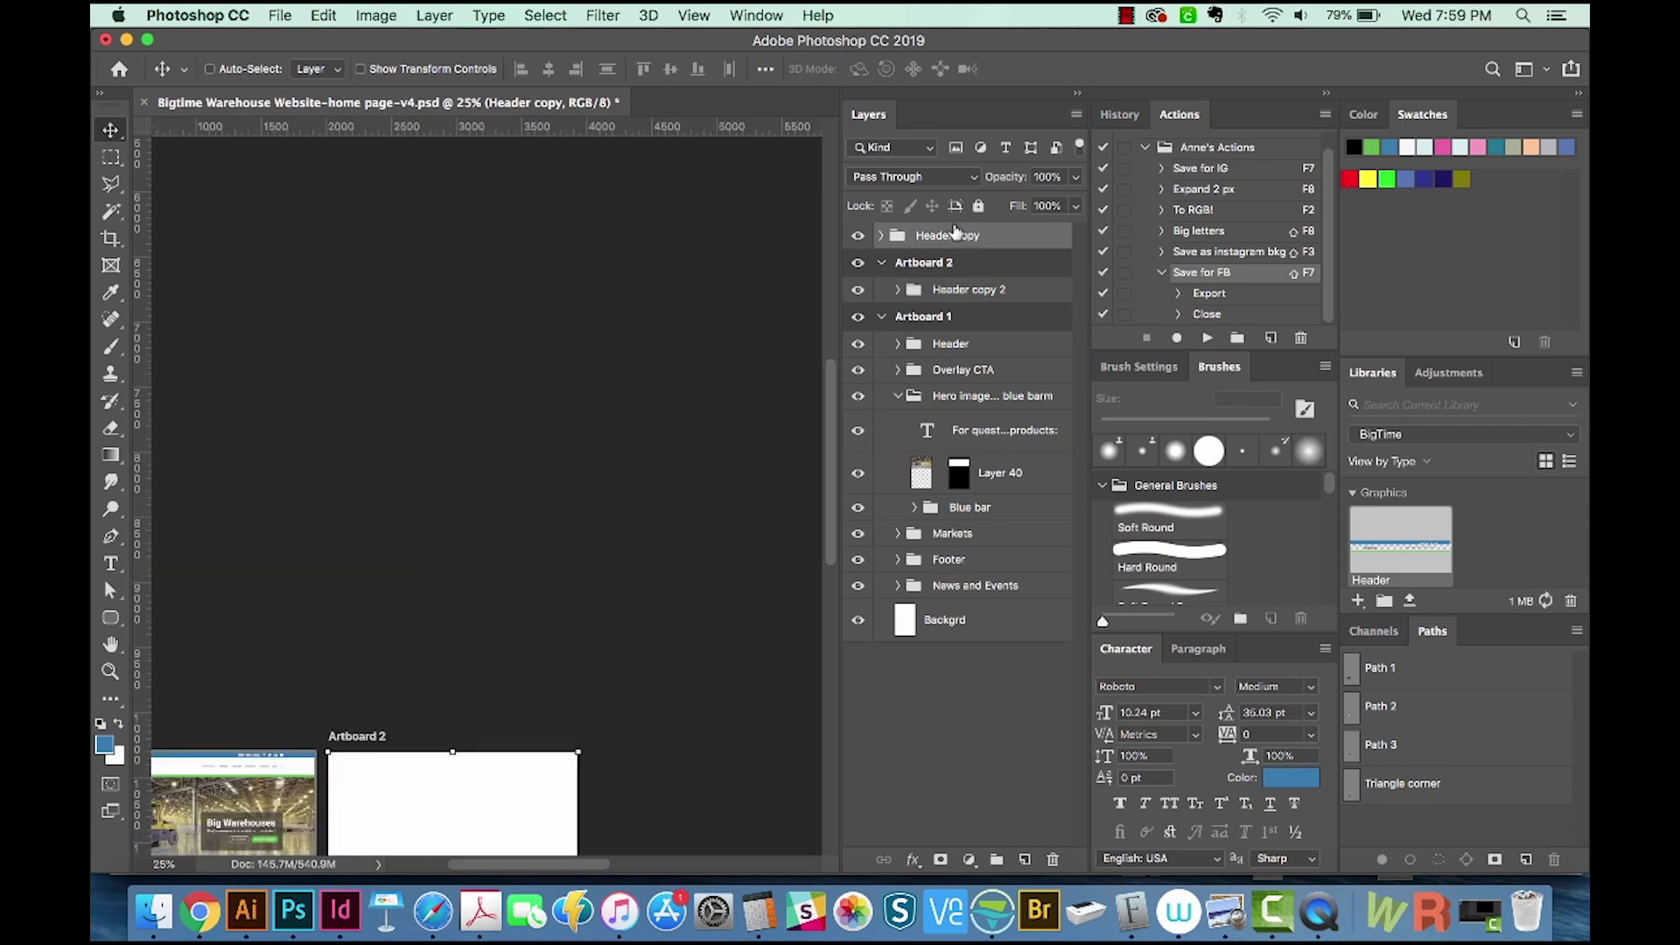
{"action": "left_click_drag", "start_coordinate": [522, 502], "coordinate": [514, 320]}
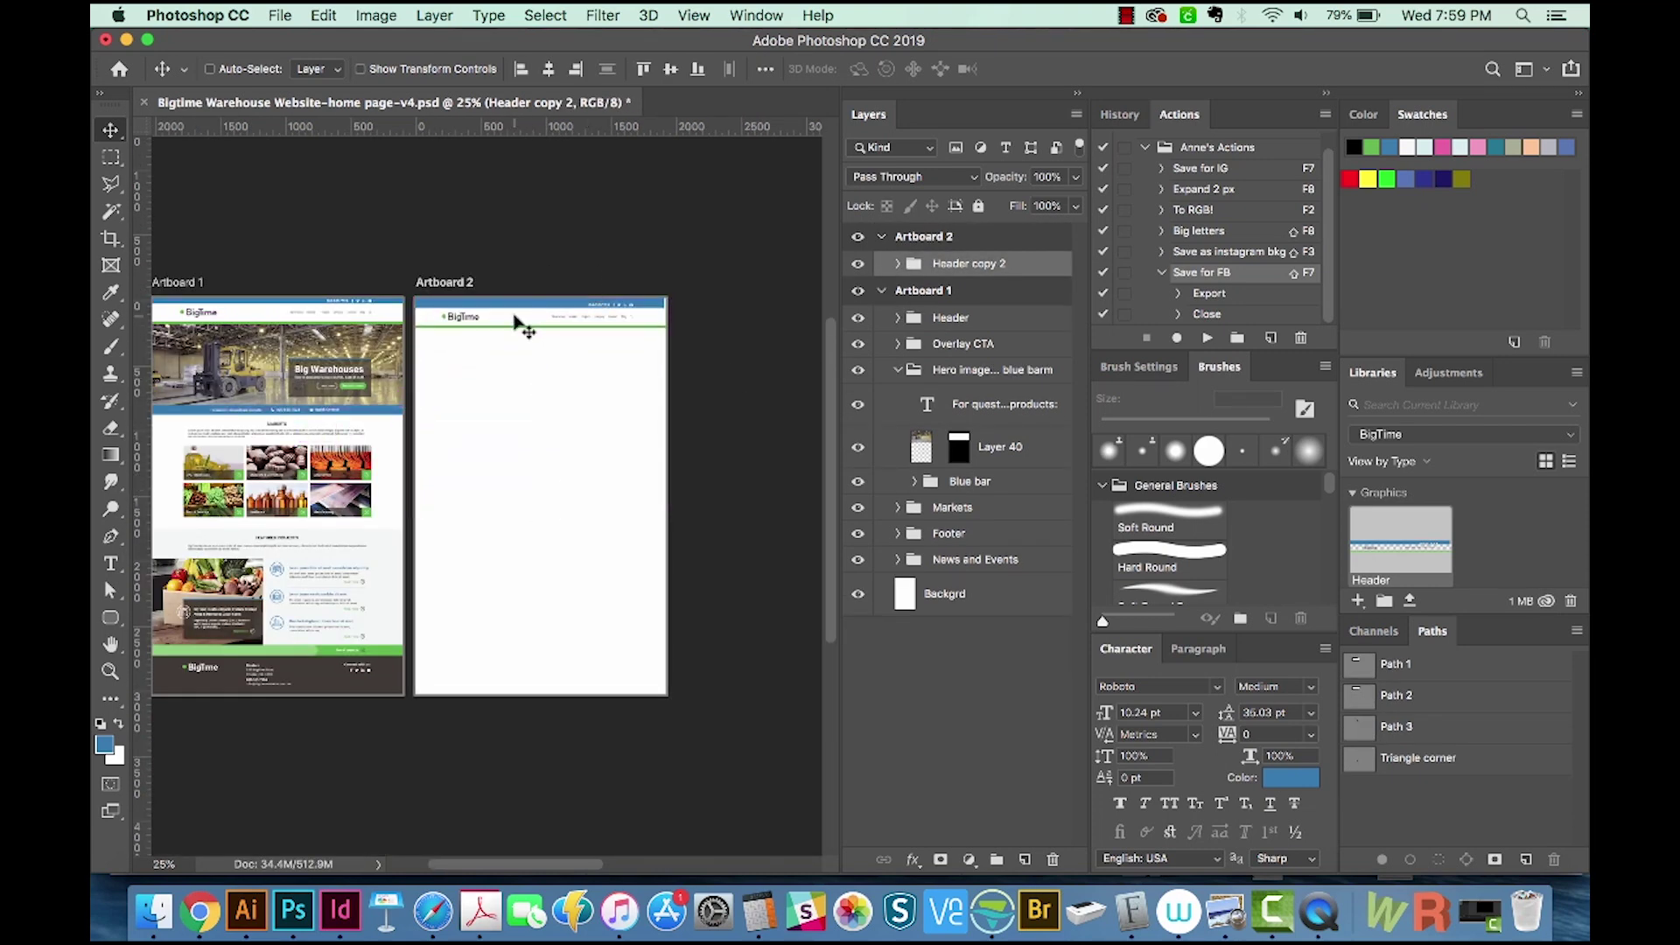
{"action": "left_click", "coordinate": [517, 321]}
{"action": "scroll", "coordinate": [518, 320], "scroll_direction": "up", "scroll_amount": 5}
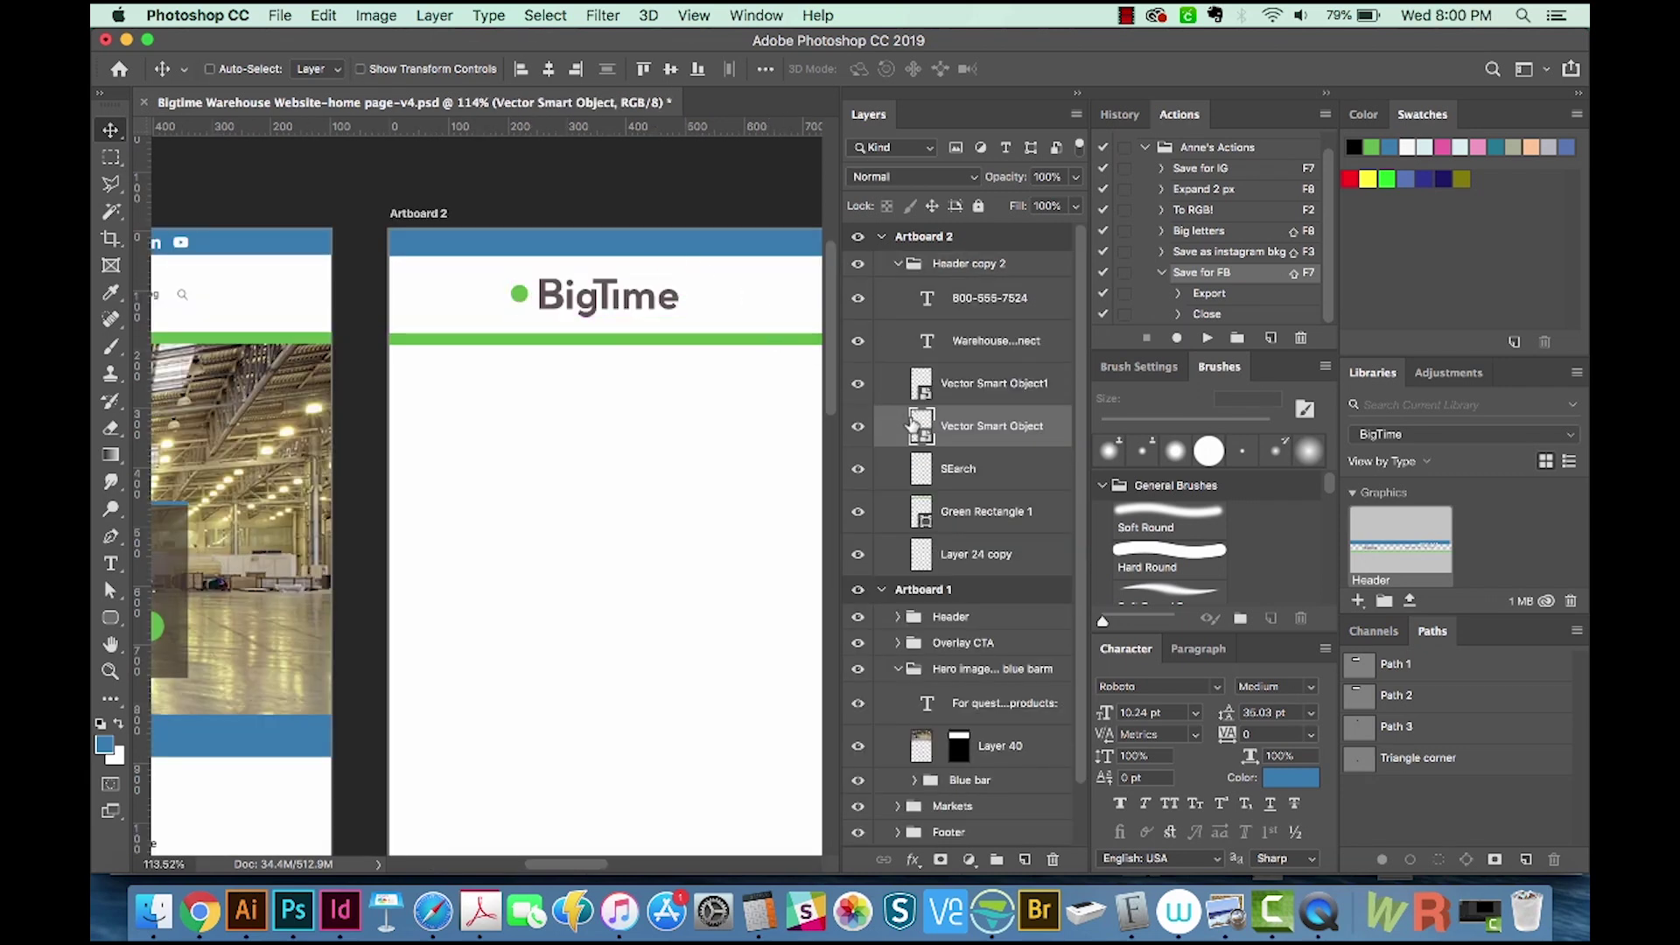
{"action": "double_click", "coordinate": [921, 426]}
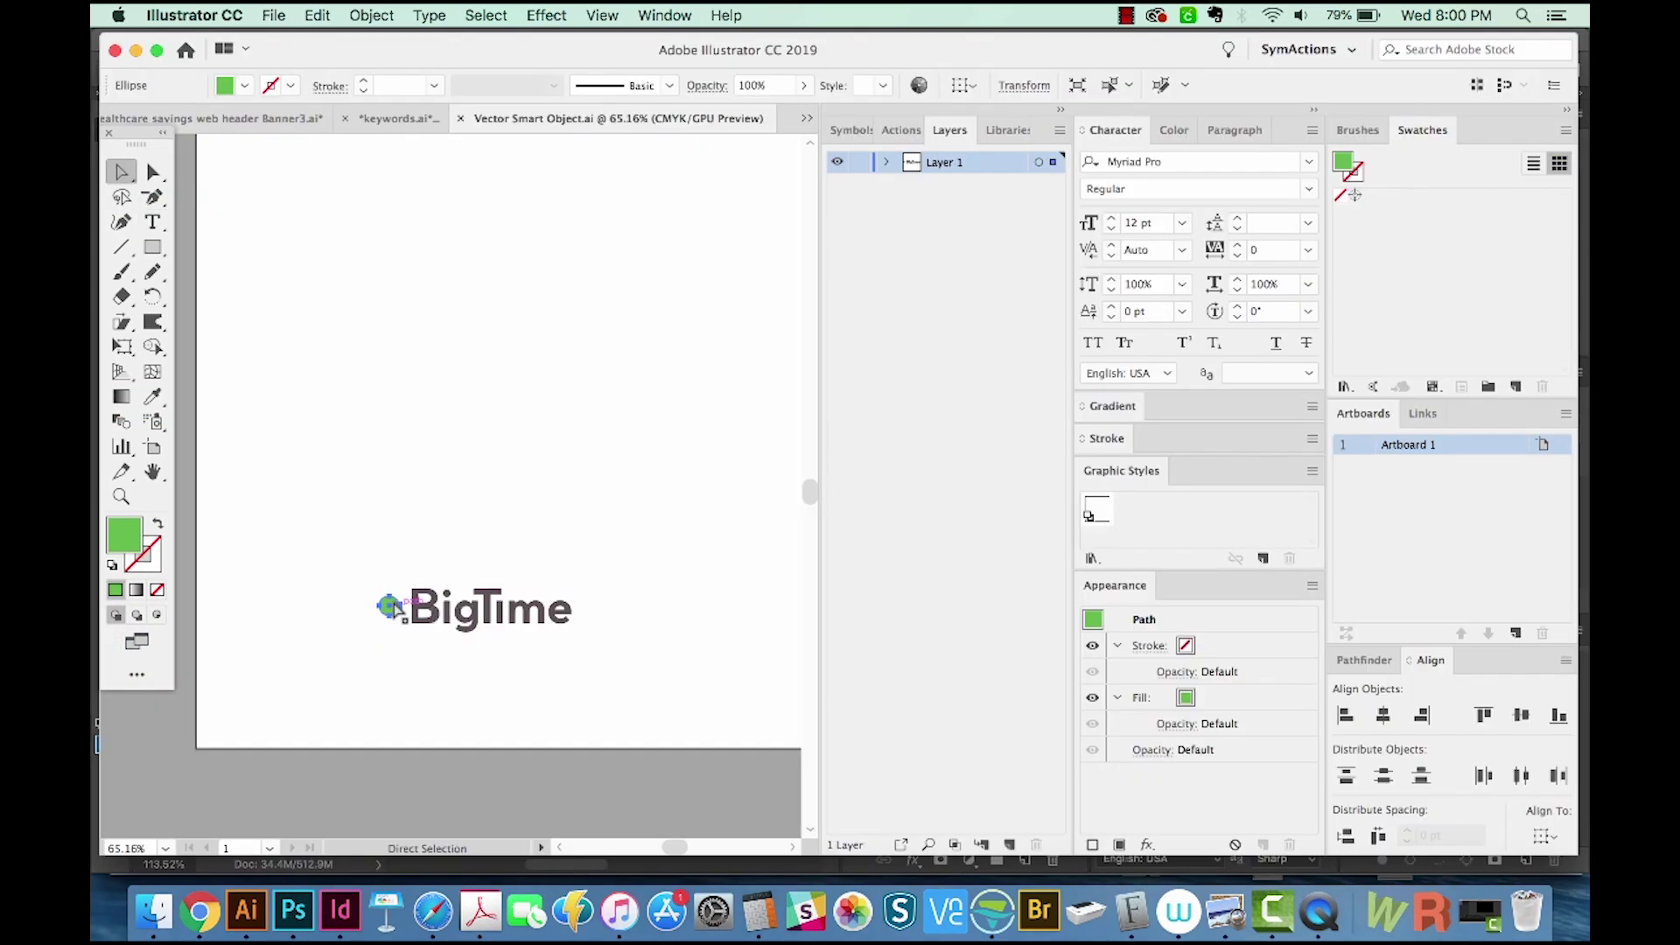
In Illustrator, draw a green square over the BigTime logo icon, then return to Photoshop.
{"action": "key", "text": "m"}
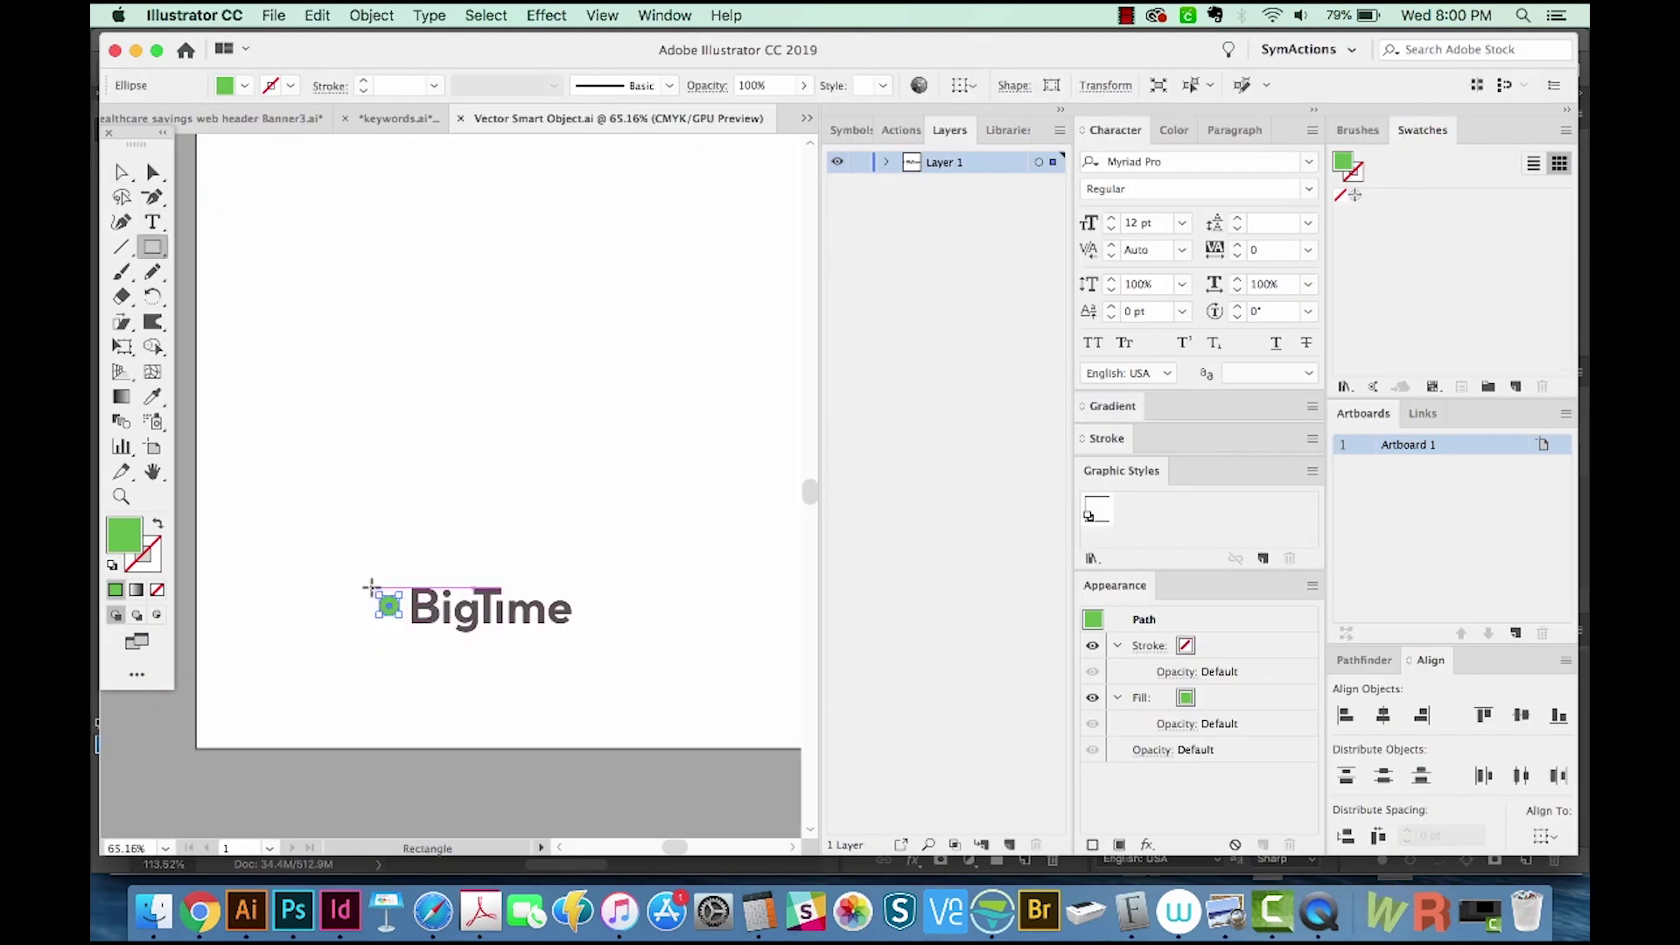
{"action": "left_click_drag", "start_coordinate": [372, 586], "coordinate": [401, 630]}
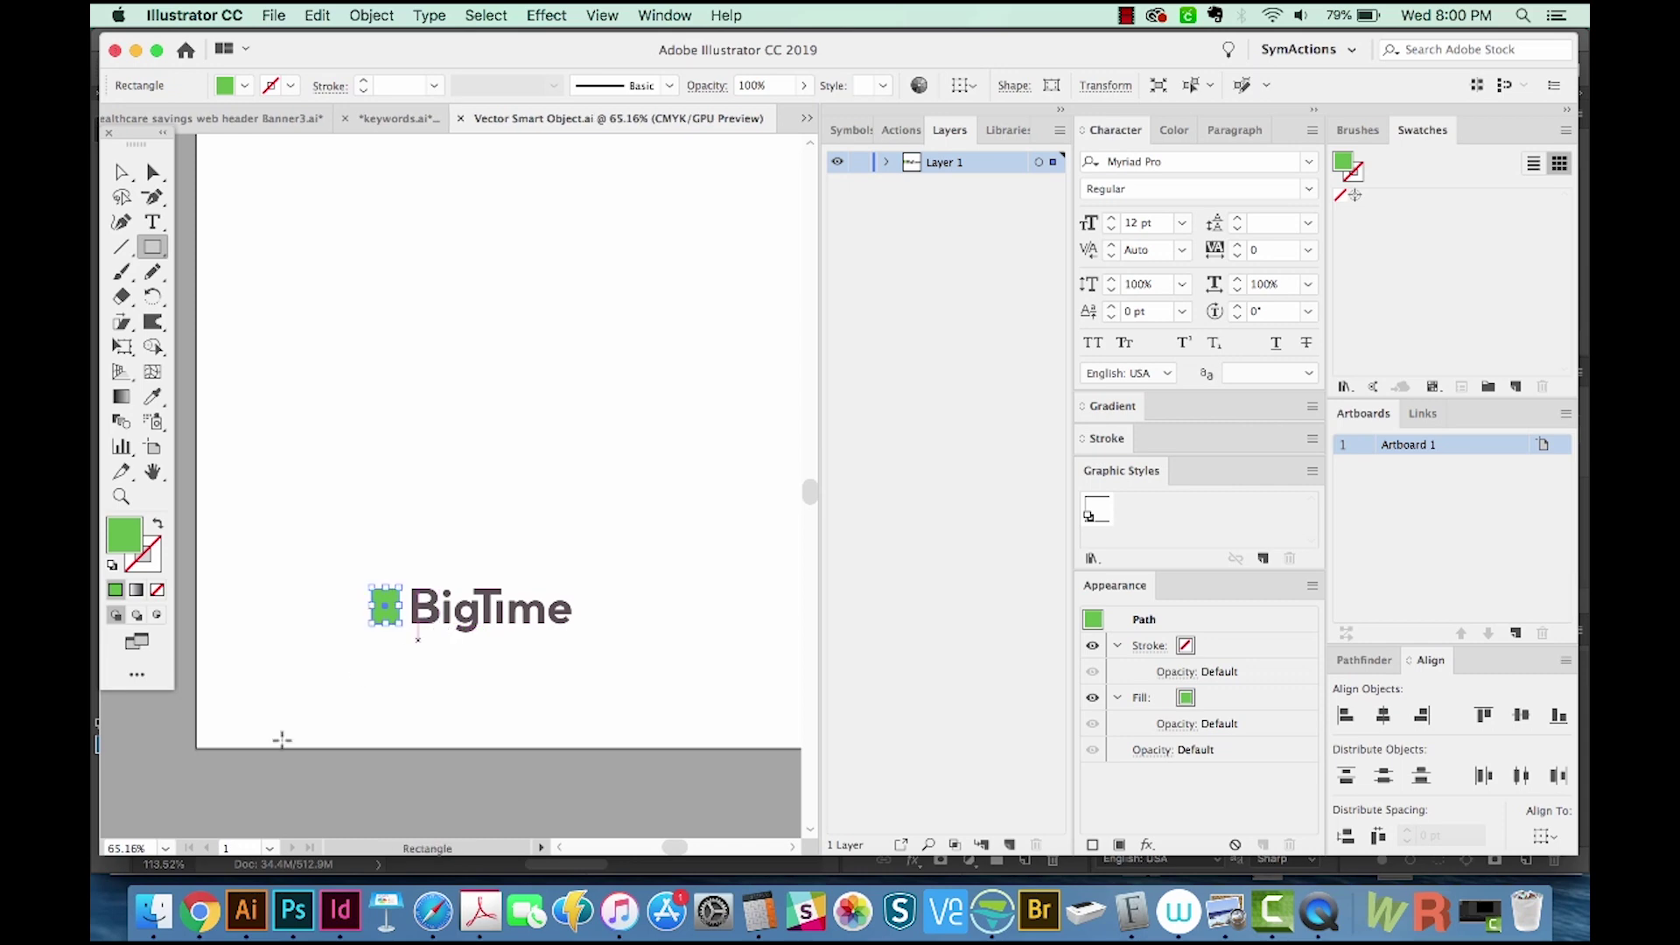
{"action": "left_click", "coordinate": [293, 909]}
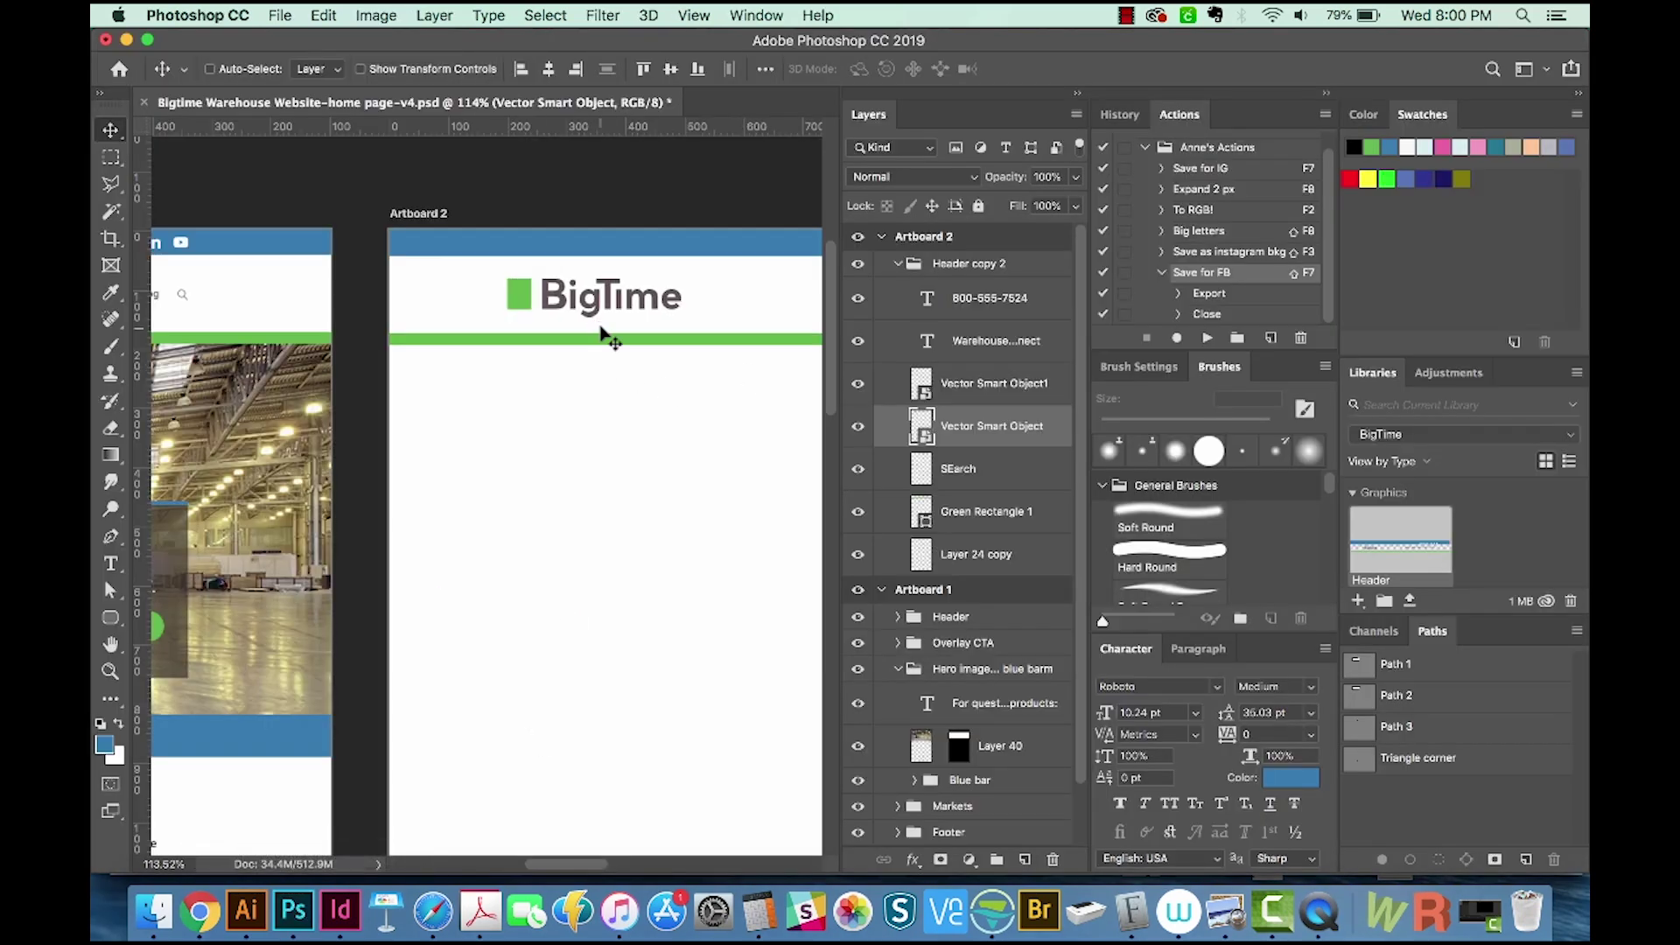
{"action": "scroll", "coordinate": [609, 329], "scroll_direction": "left", "scroll_amount": 5}
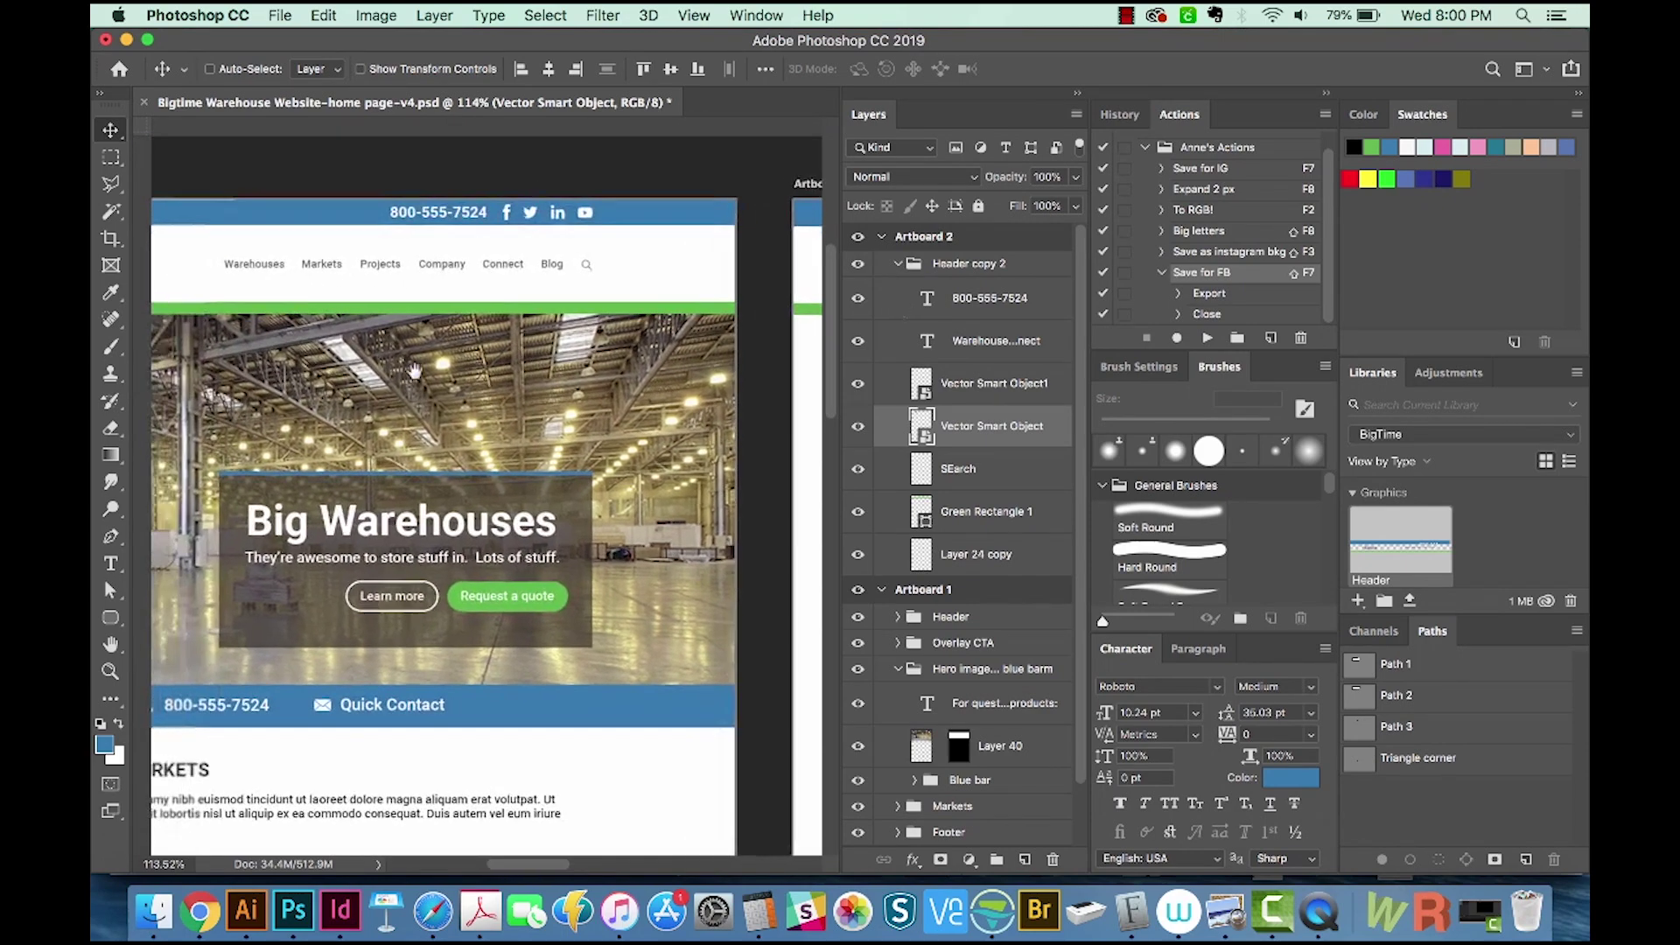
{"action": "scroll", "coordinate": [413, 372], "scroll_direction": "left", "scroll_amount": 2}
{"action": "scroll", "coordinate": [525, 368], "scroll_direction": "left", "scroll_amount": 5}
{"action": "scroll", "coordinate": [617, 362], "scroll_direction": "left", "scroll_amount": 2}
{"action": "scroll", "coordinate": [696, 355], "scroll_direction": "left", "scroll_amount": 3}
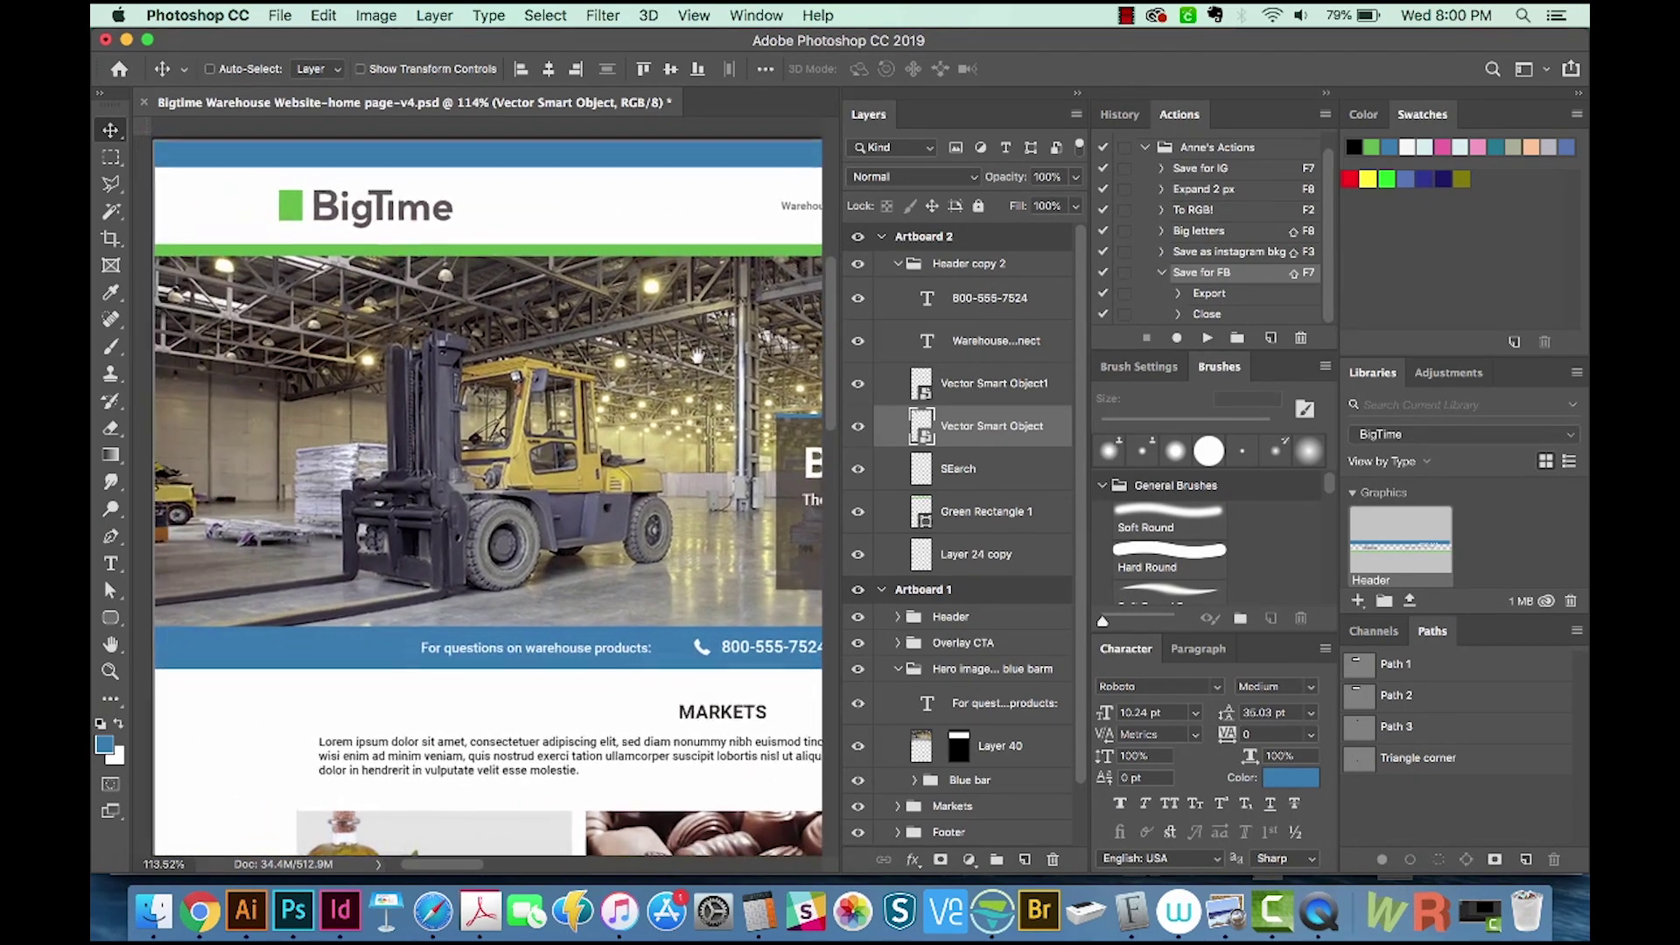
{"action": "key", "text": "super+r"}
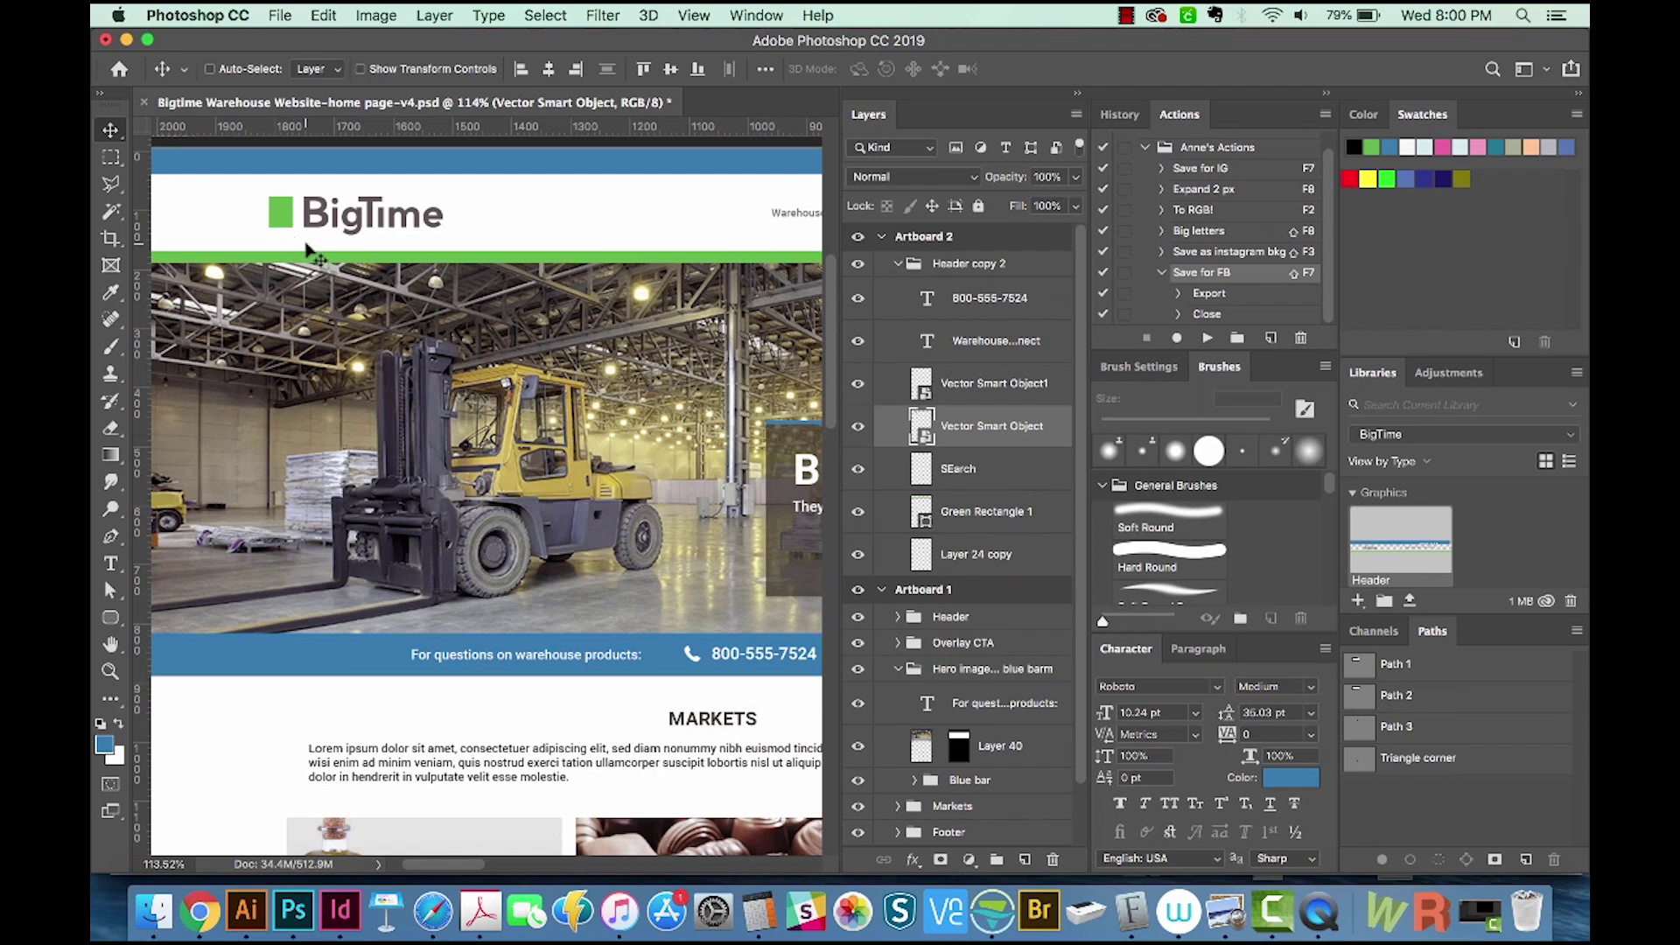
{"action": "key", "text": "super+minus"}
{"action": "key", "text": "super+minus"}
{"action": "key", "text": "super+minus"}
{"action": "key", "text": "super+minus"}
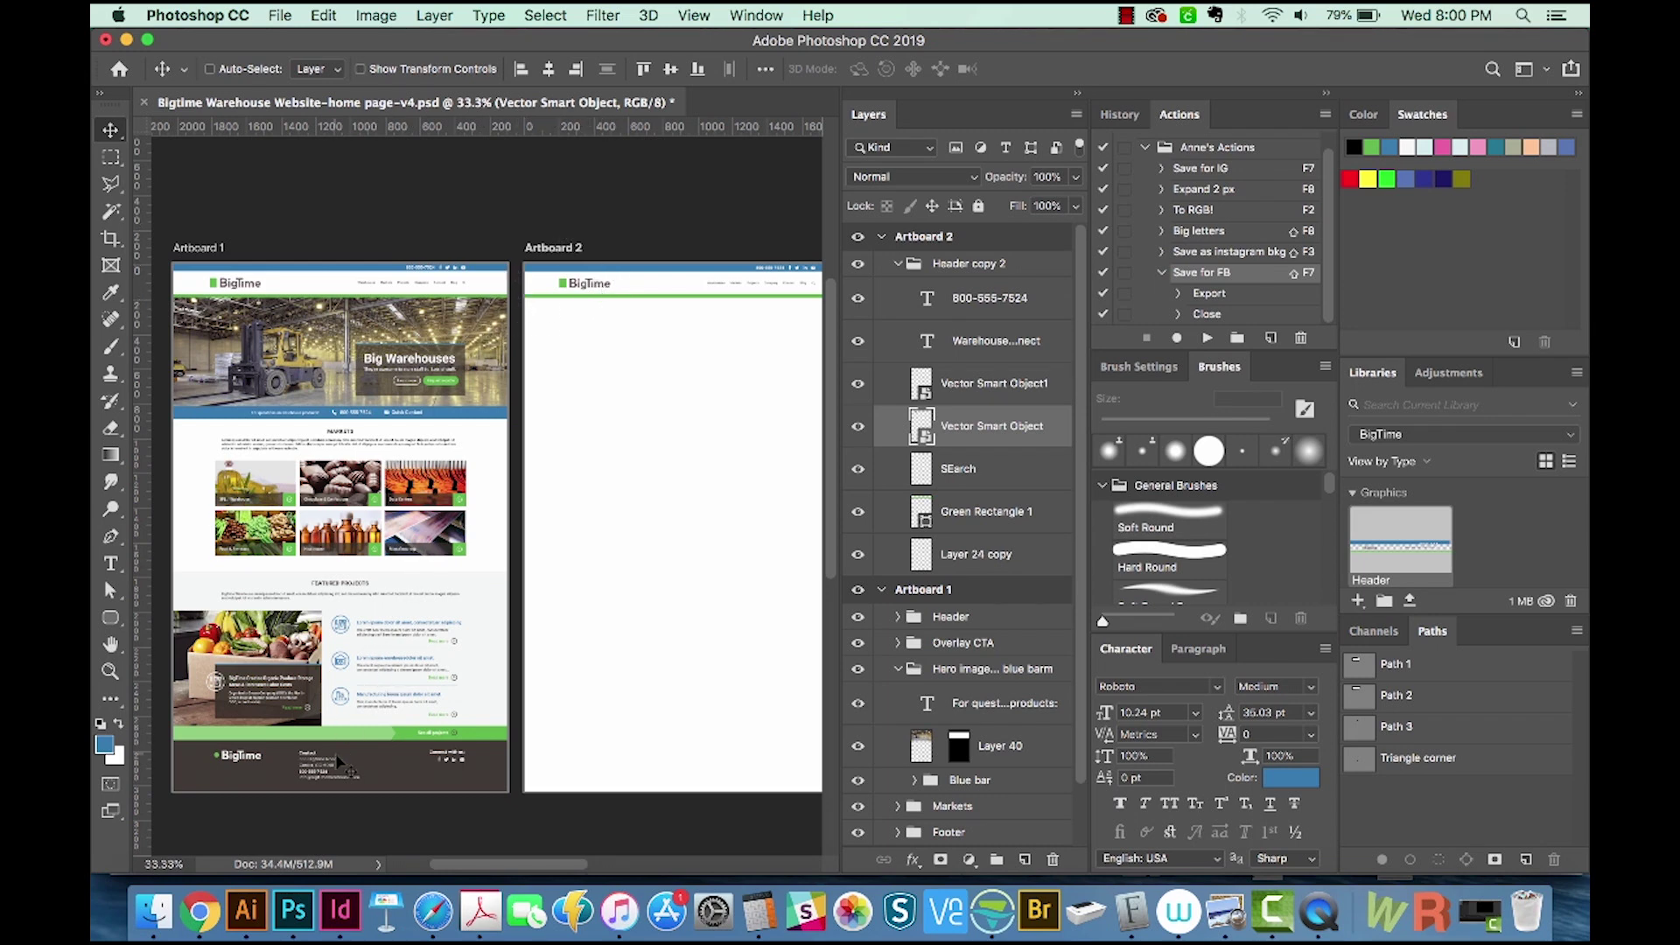
Add Artboard 1's Footer group to the BigTime library.
{"action": "left_click_drag", "start_coordinate": [336, 755], "coordinate": [401, 627]}
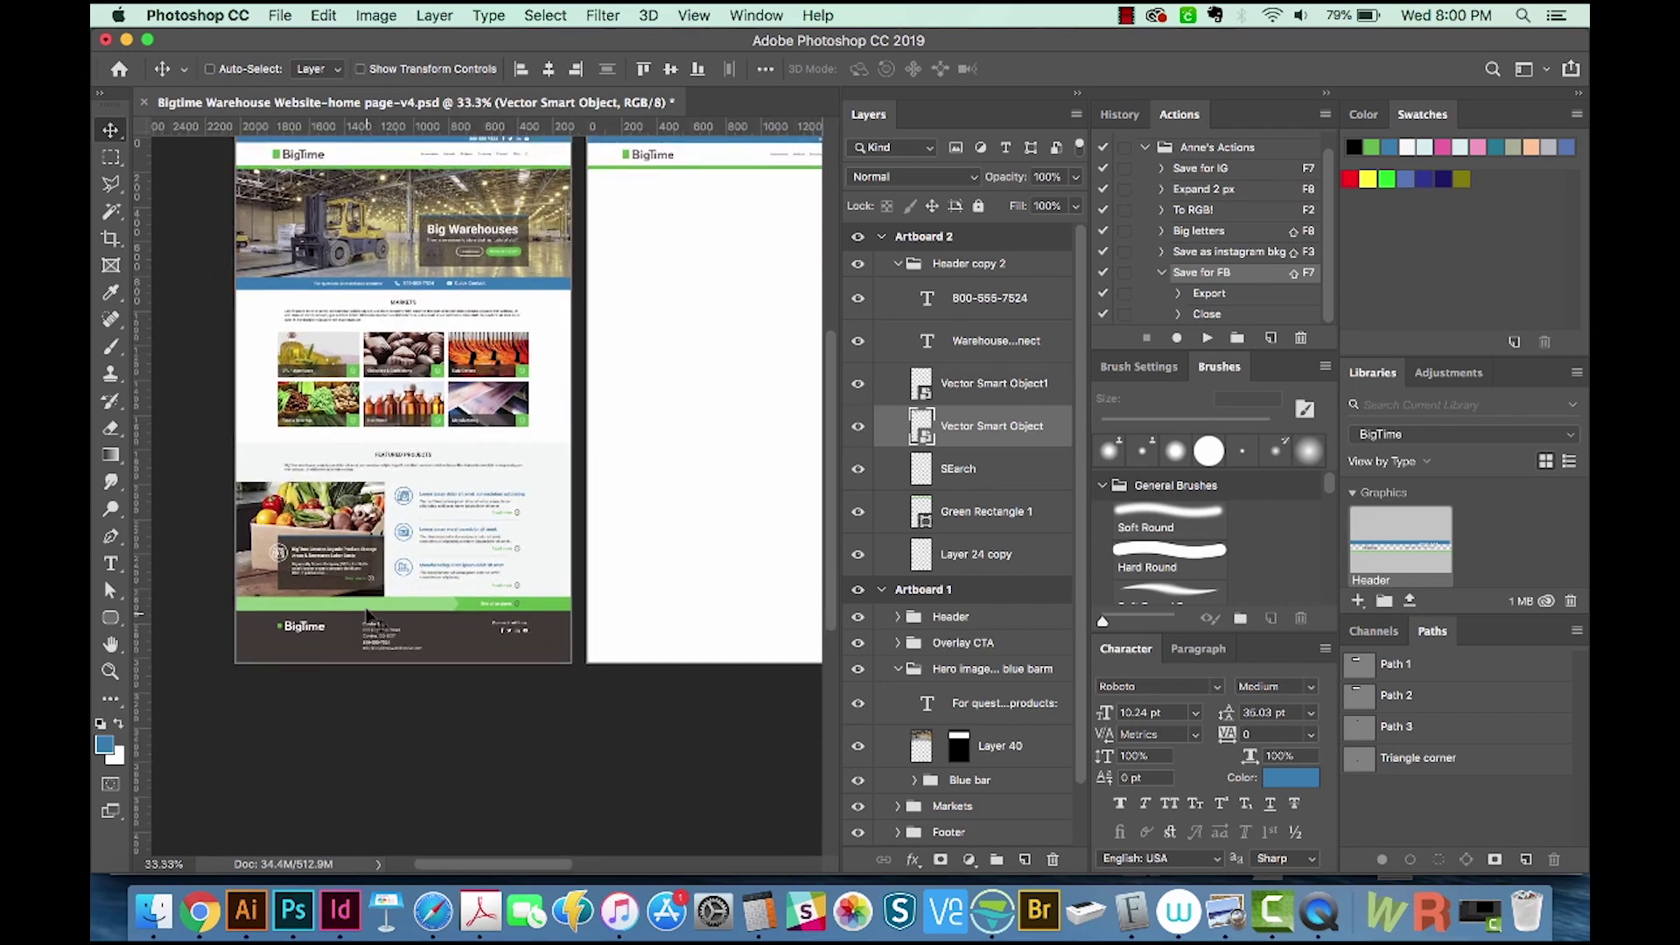
{"action": "left_click", "coordinate": [370, 611]}
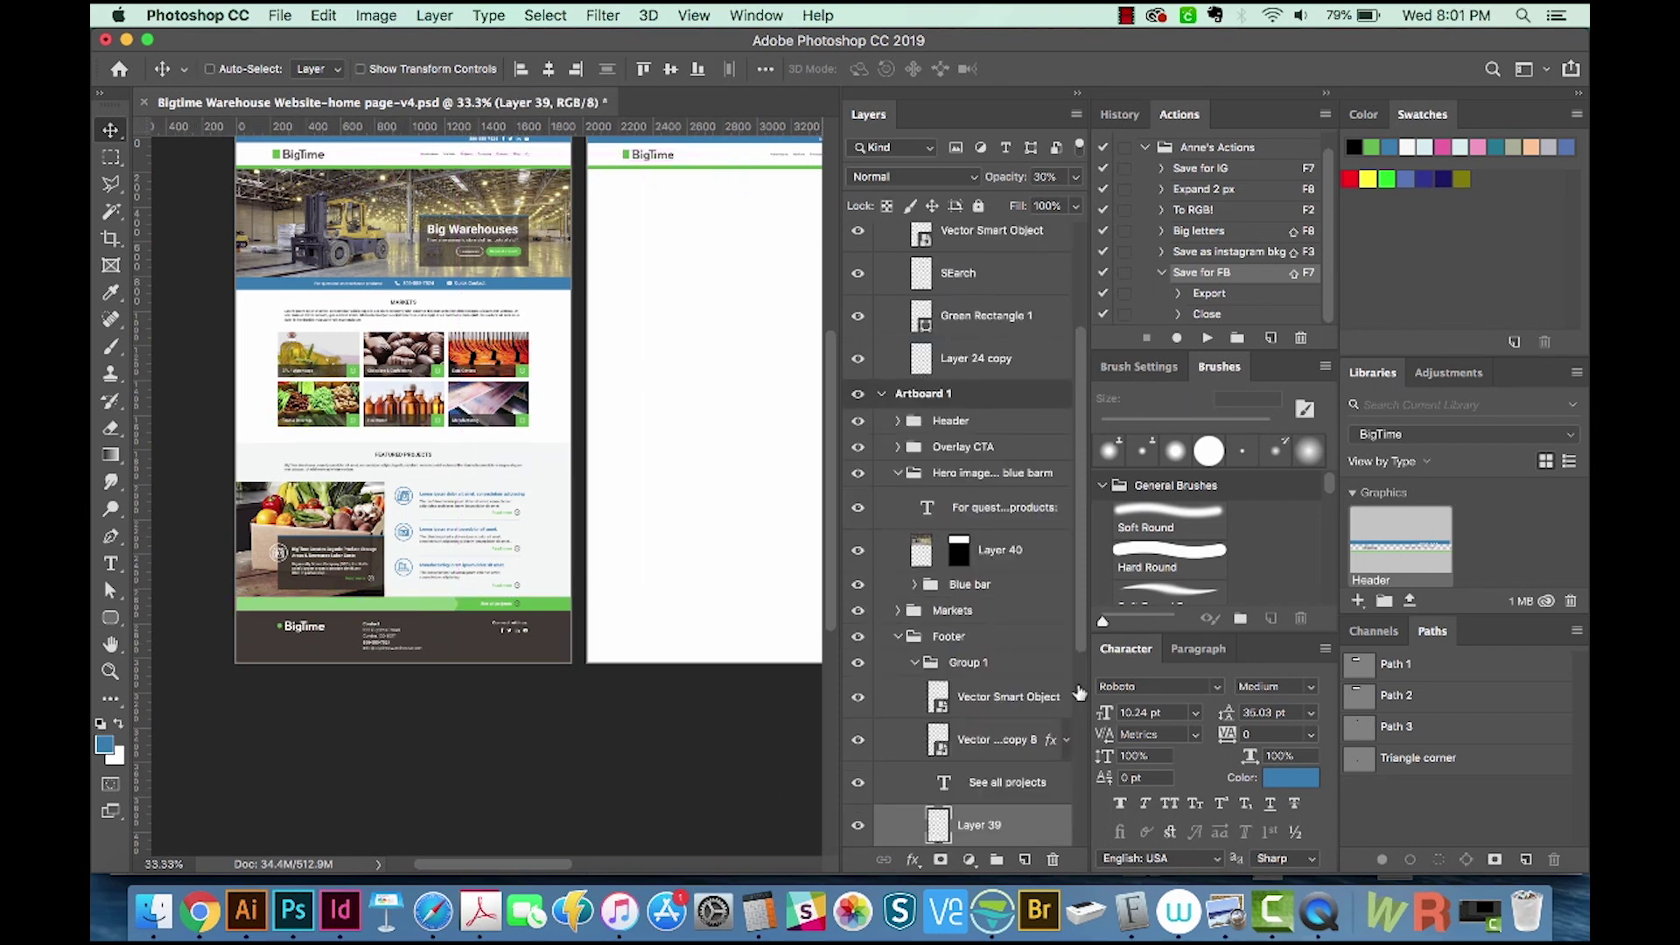
{"action": "left_click", "coordinate": [942, 642]}
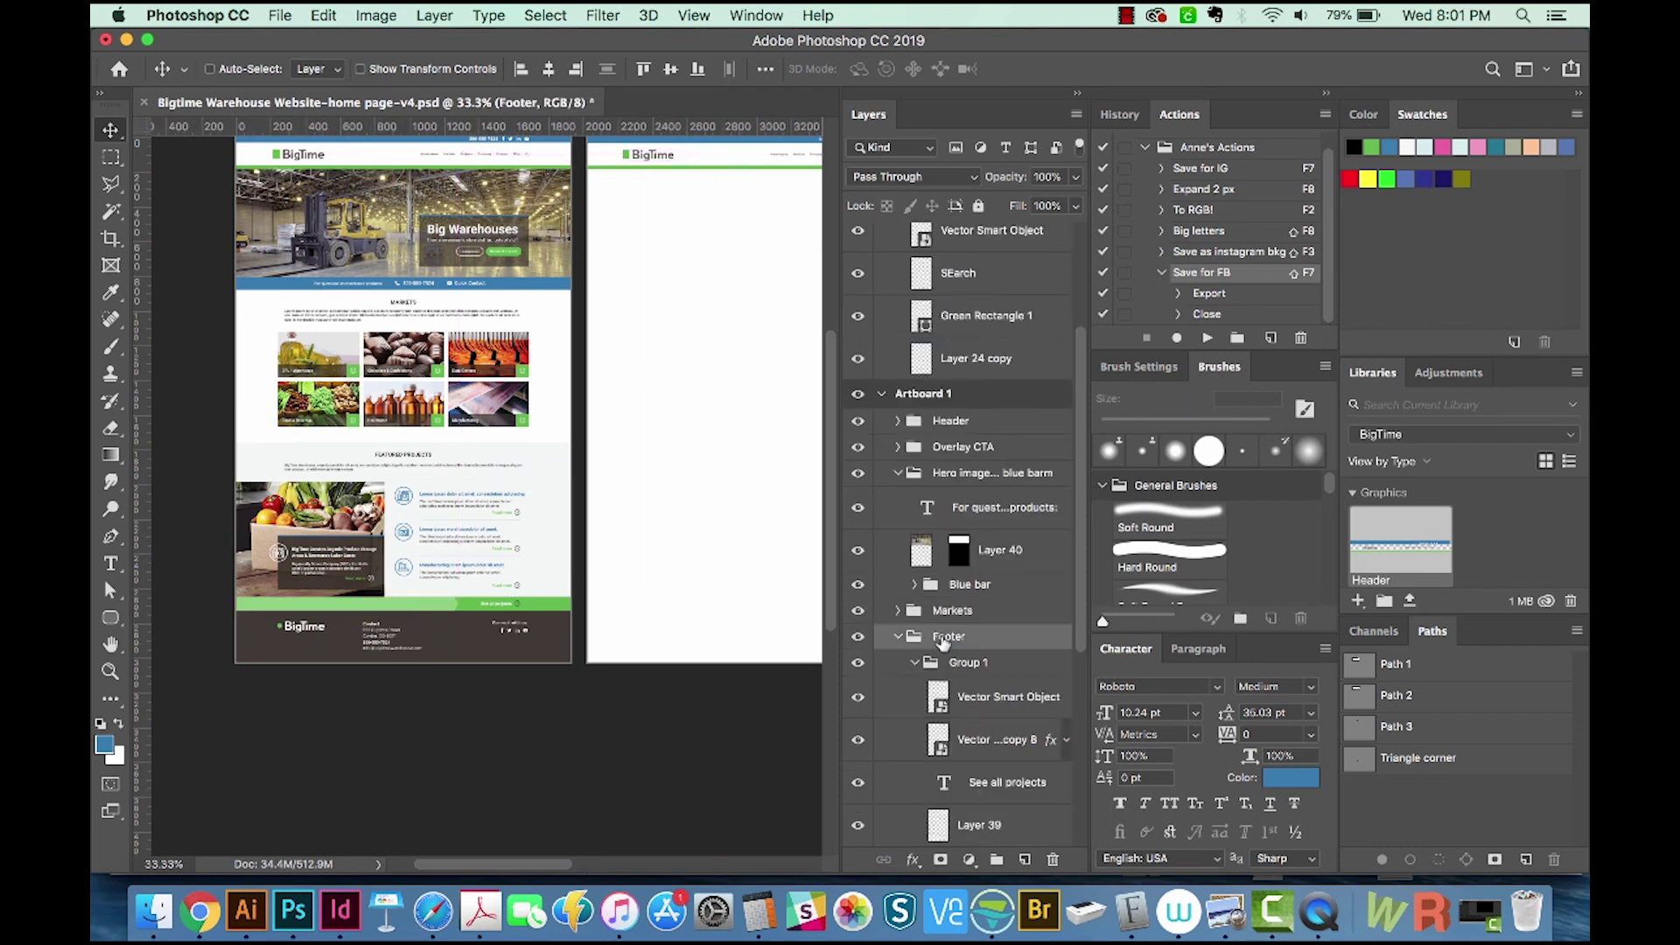
{"action": "left_click", "coordinate": [859, 638]}
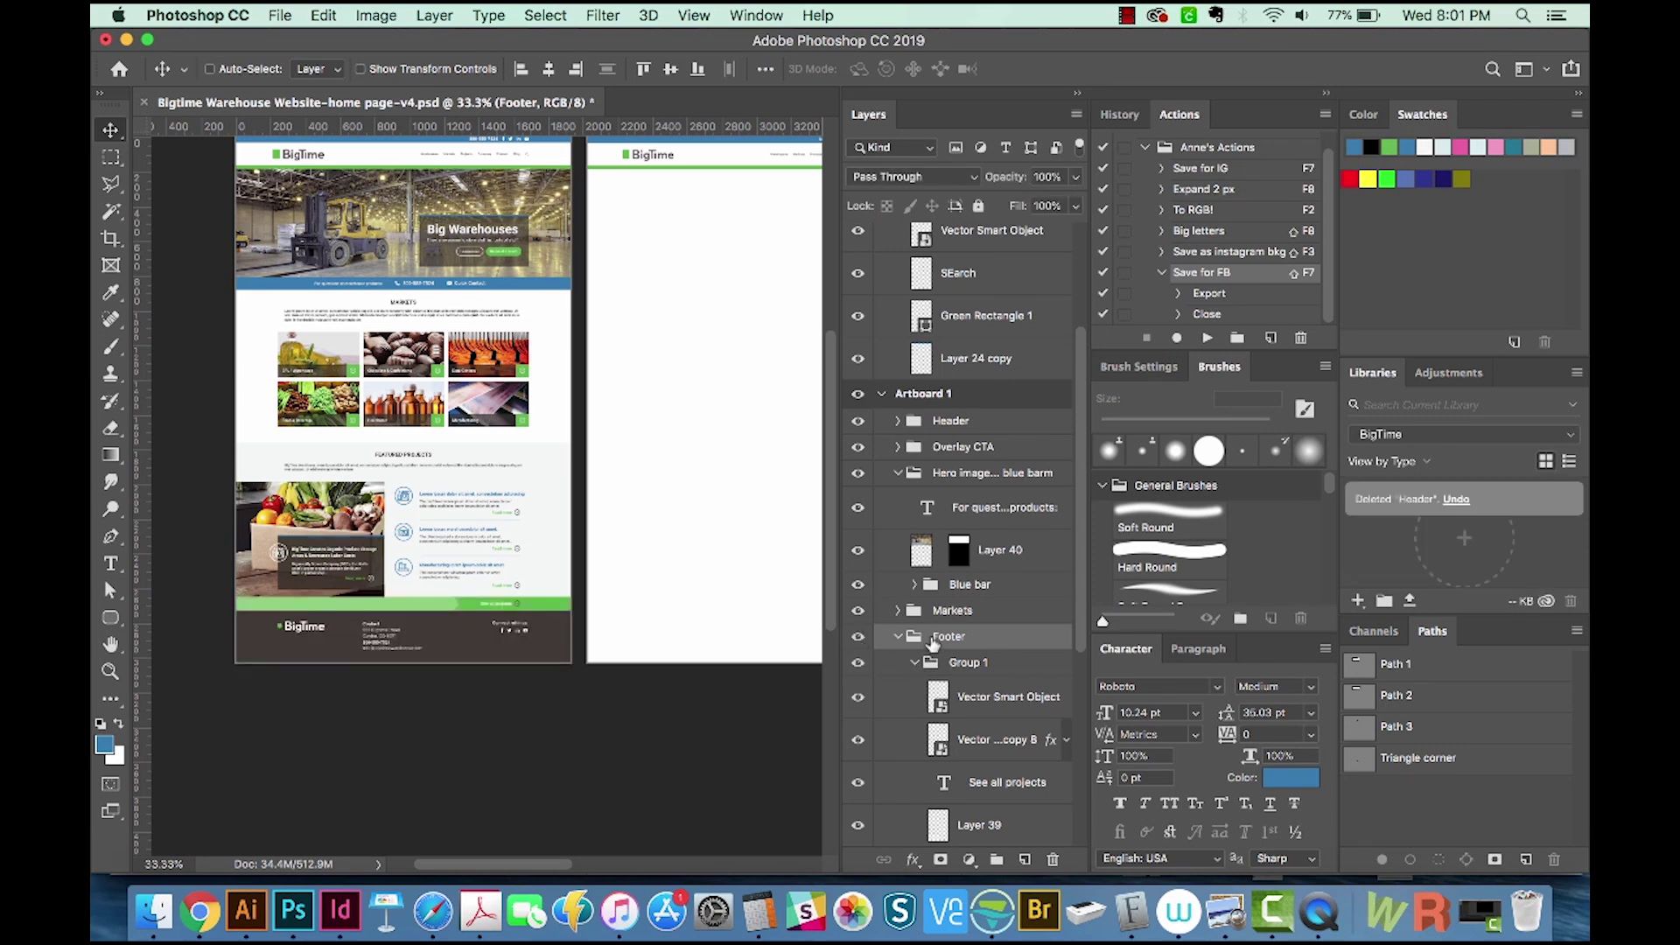
{"action": "left_click_drag", "start_coordinate": [933, 643], "coordinate": [1463, 520]}
{"action": "scroll", "coordinate": [579, 533], "scroll_direction": "right", "scroll_amount": 5}
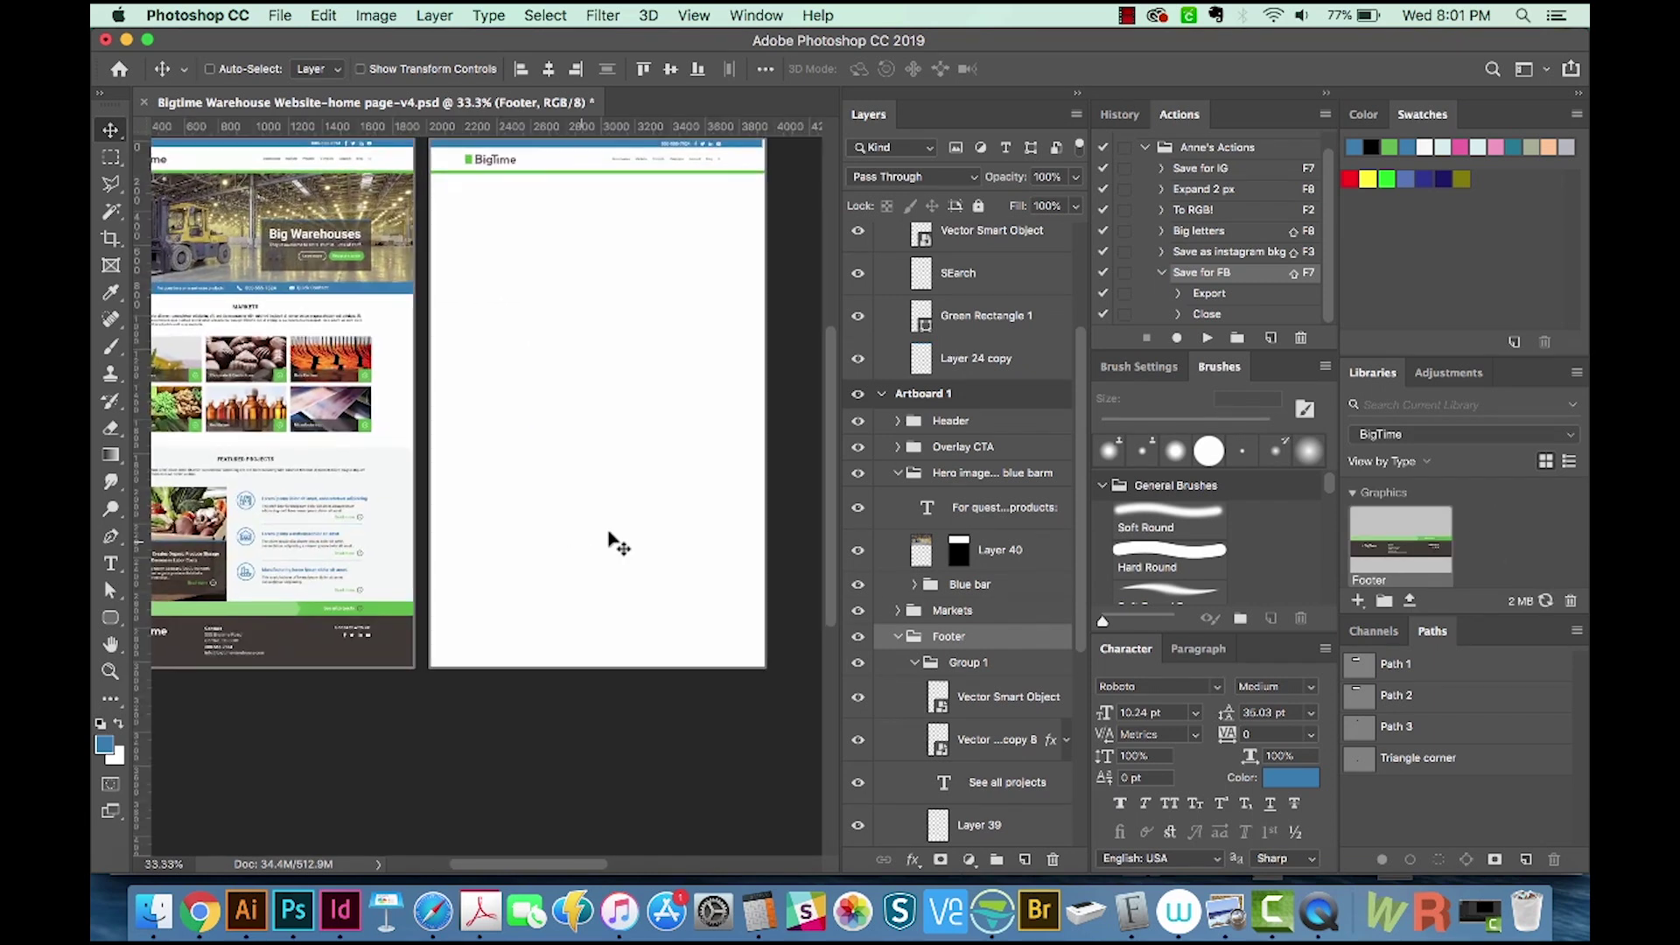
Place the library Footer onto Artboard 2 and move it to the bottom edge.
{"action": "left_click_drag", "start_coordinate": [1396, 552], "coordinate": [587, 637]}
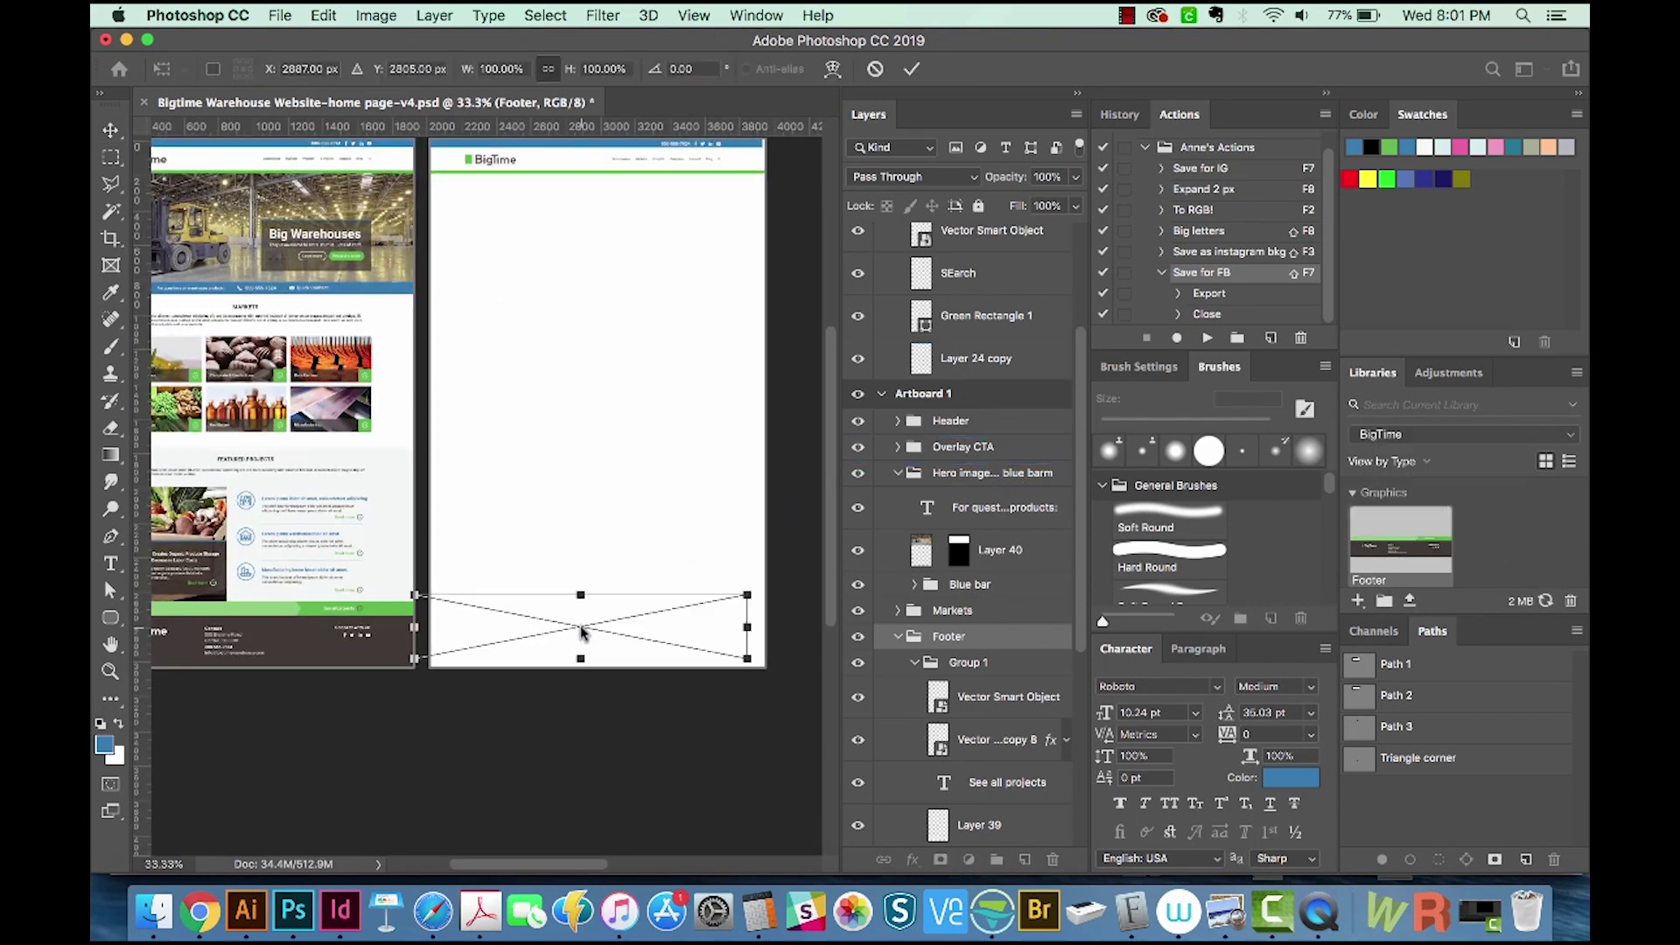
{"action": "key", "text": "Return"}
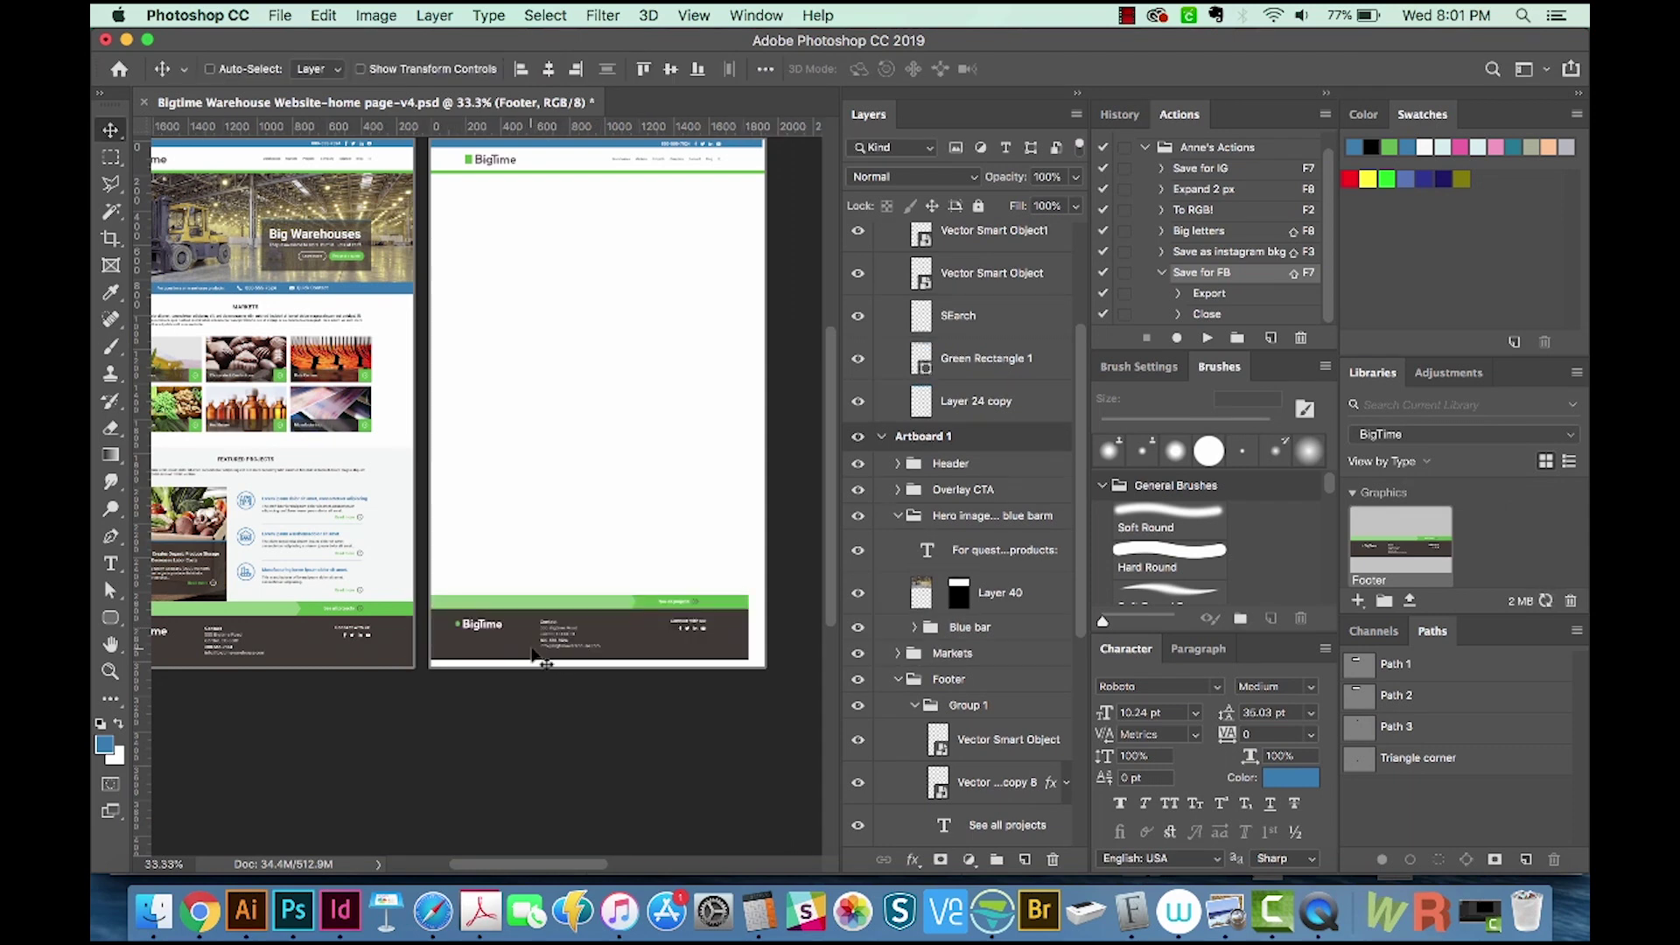
{"action": "left_click_drag", "start_coordinate": [516, 635], "coordinate": [522, 643]}
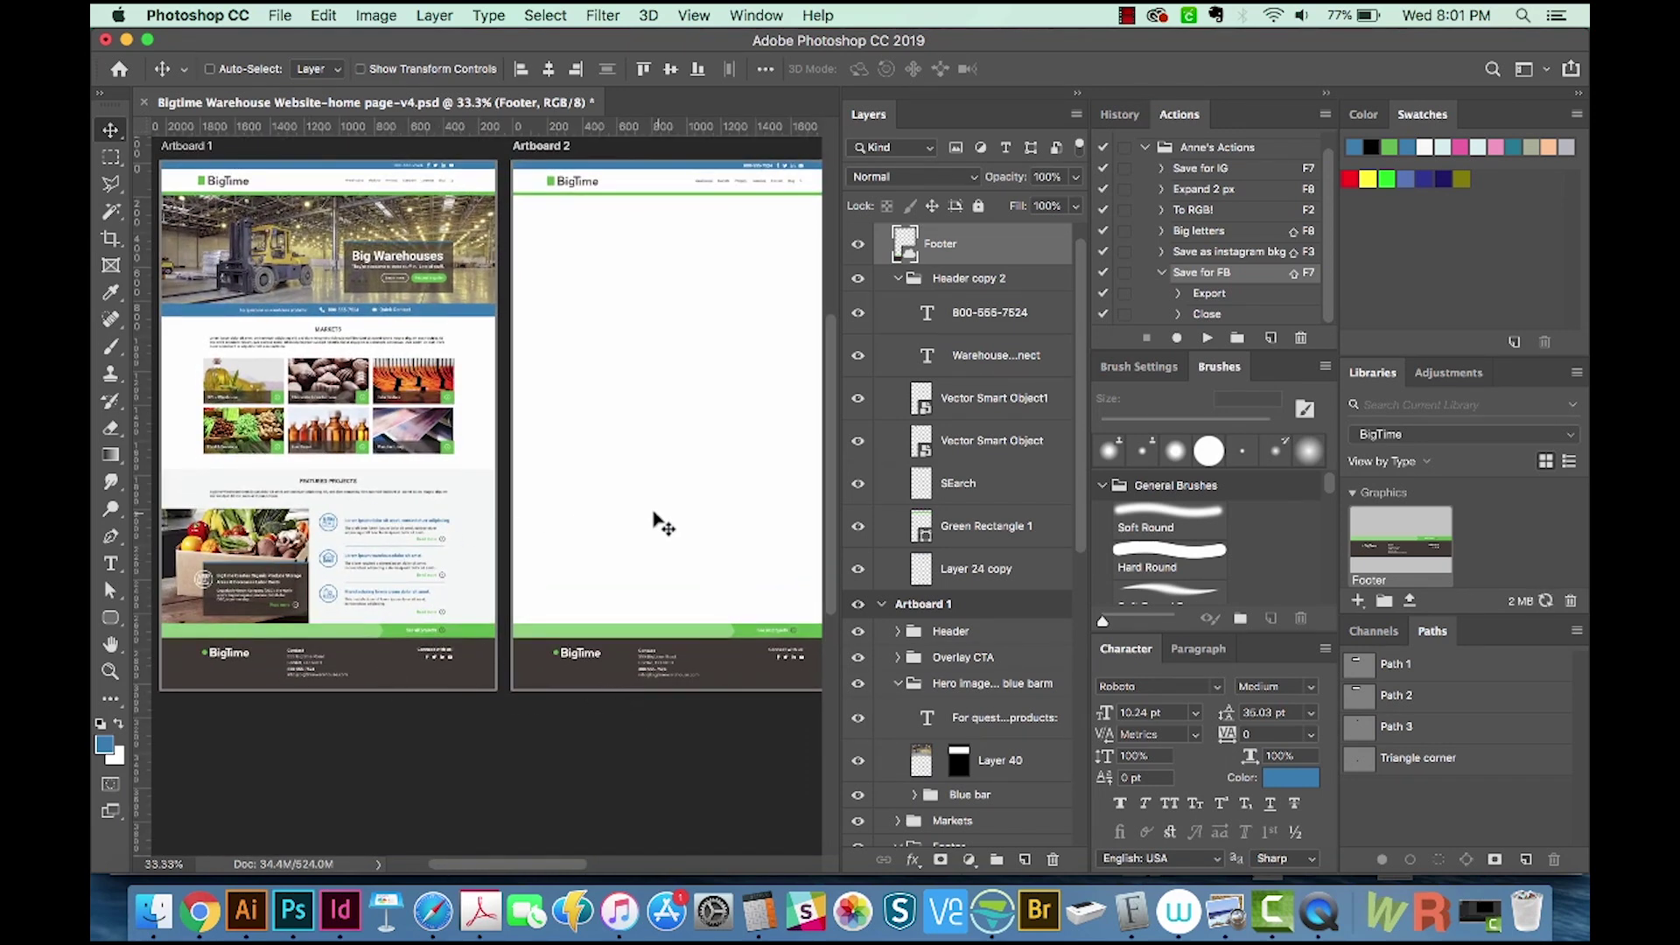
{"action": "scroll", "coordinate": [600, 513], "scroll_direction": "right", "scroll_amount": 2}
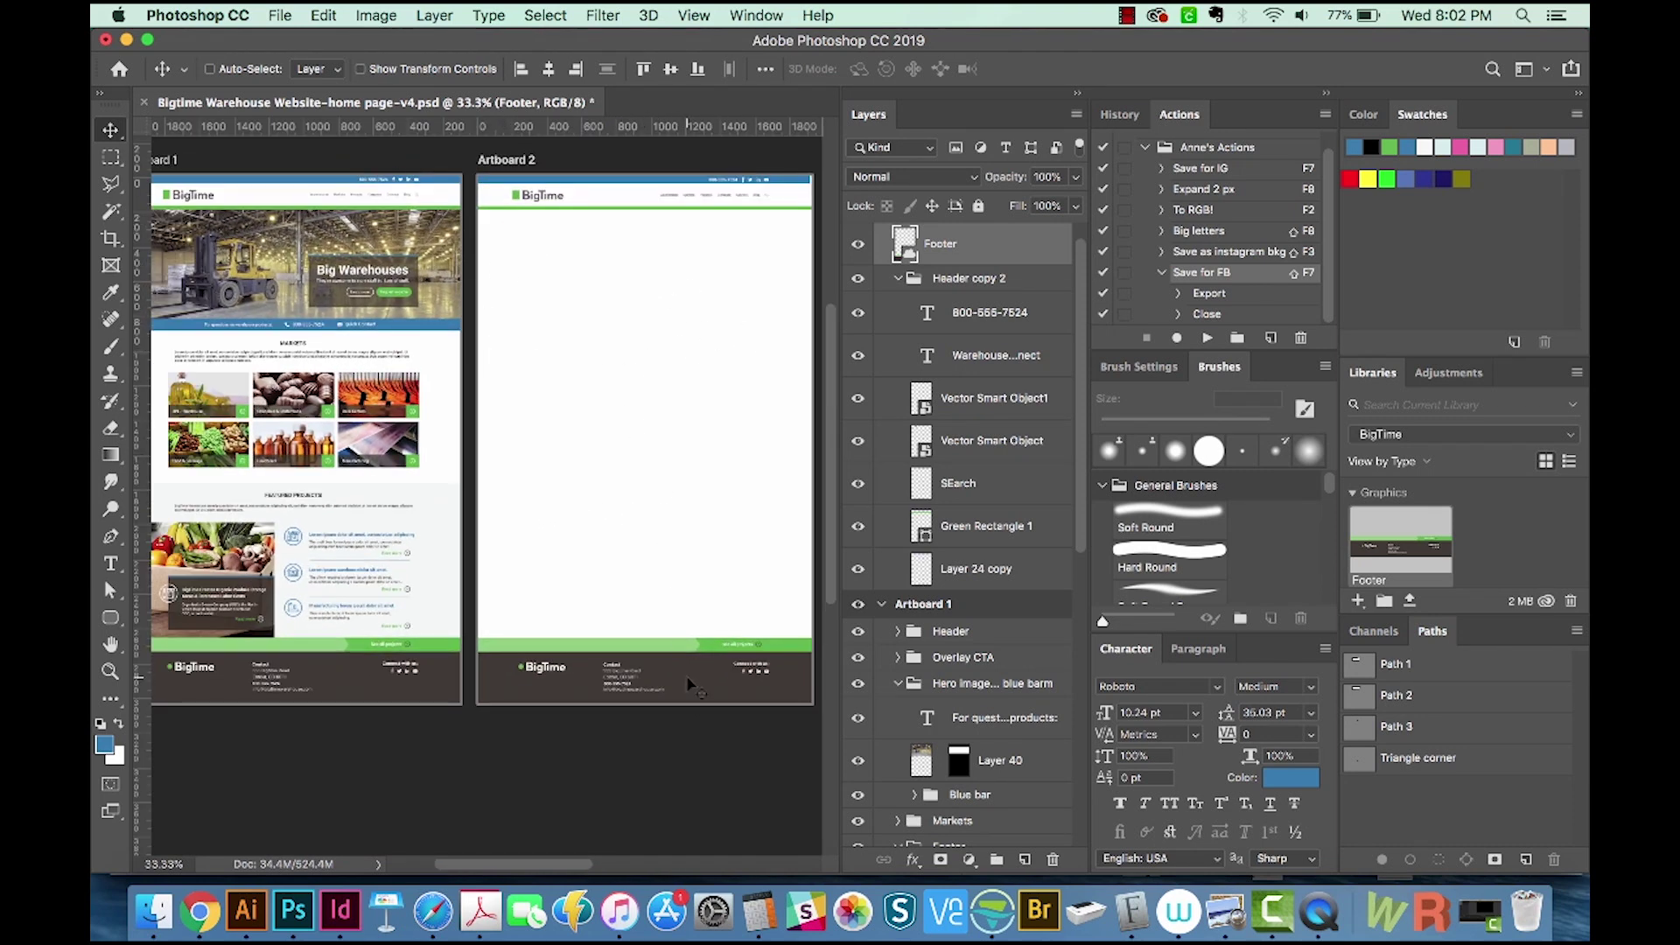
Raise Artboard 2's footer and pull the artboard's bottom edge up to just below it.
{"action": "left_click_drag", "start_coordinate": [693, 685], "coordinate": [663, 538]}
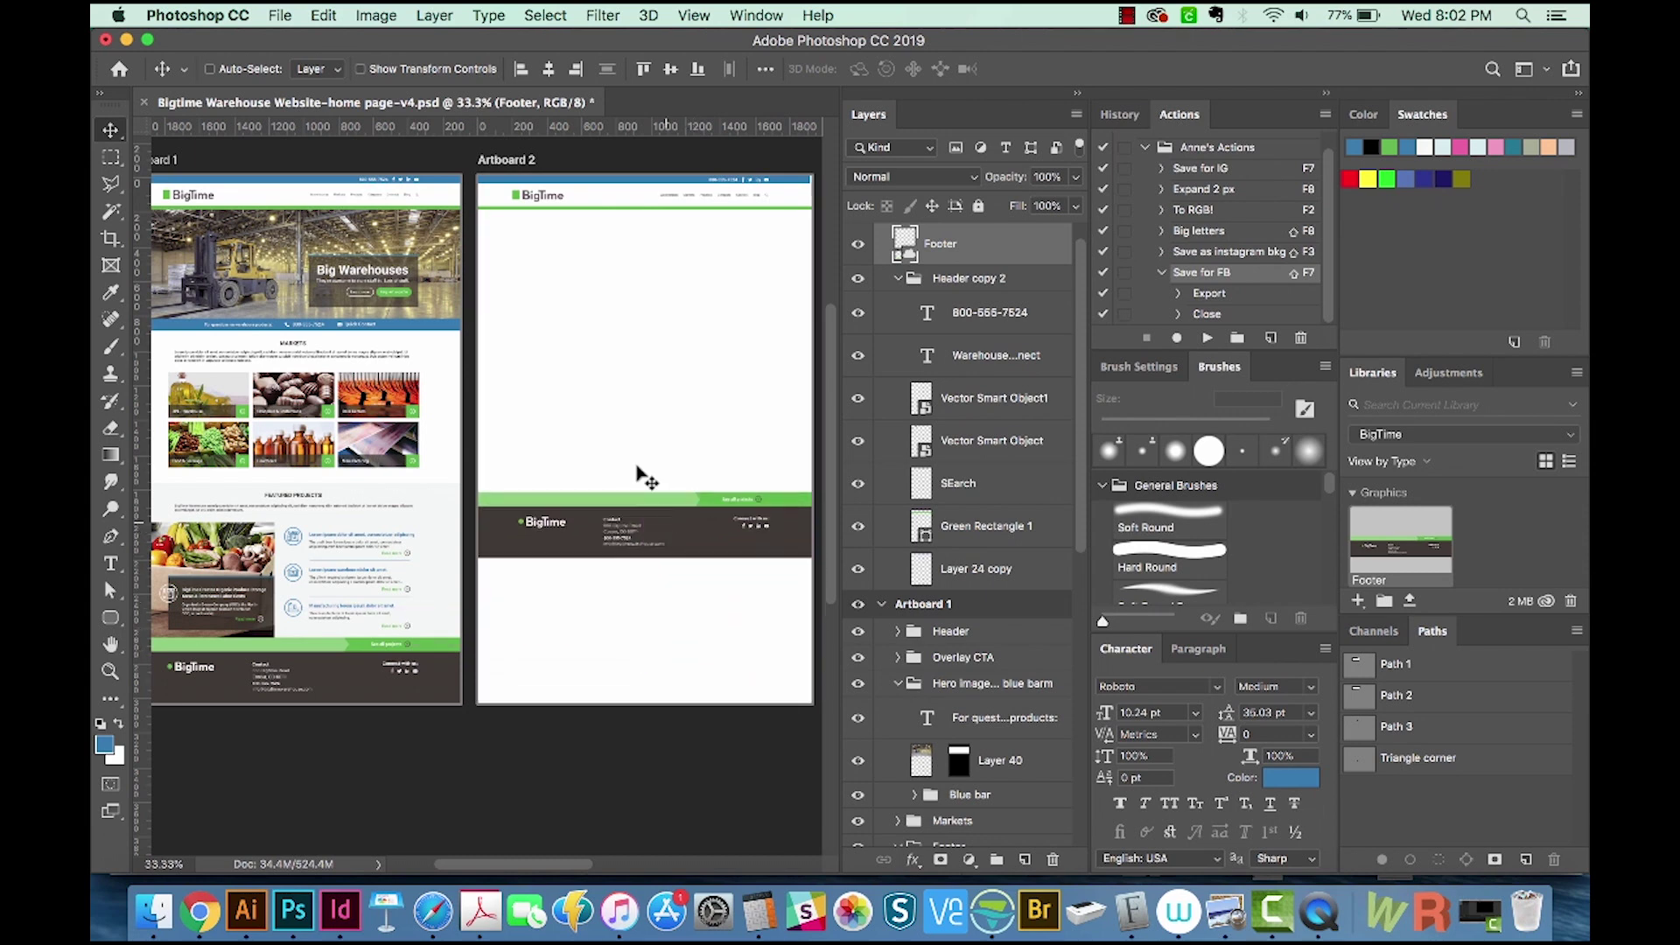
{"action": "left_click", "coordinate": [512, 159]}
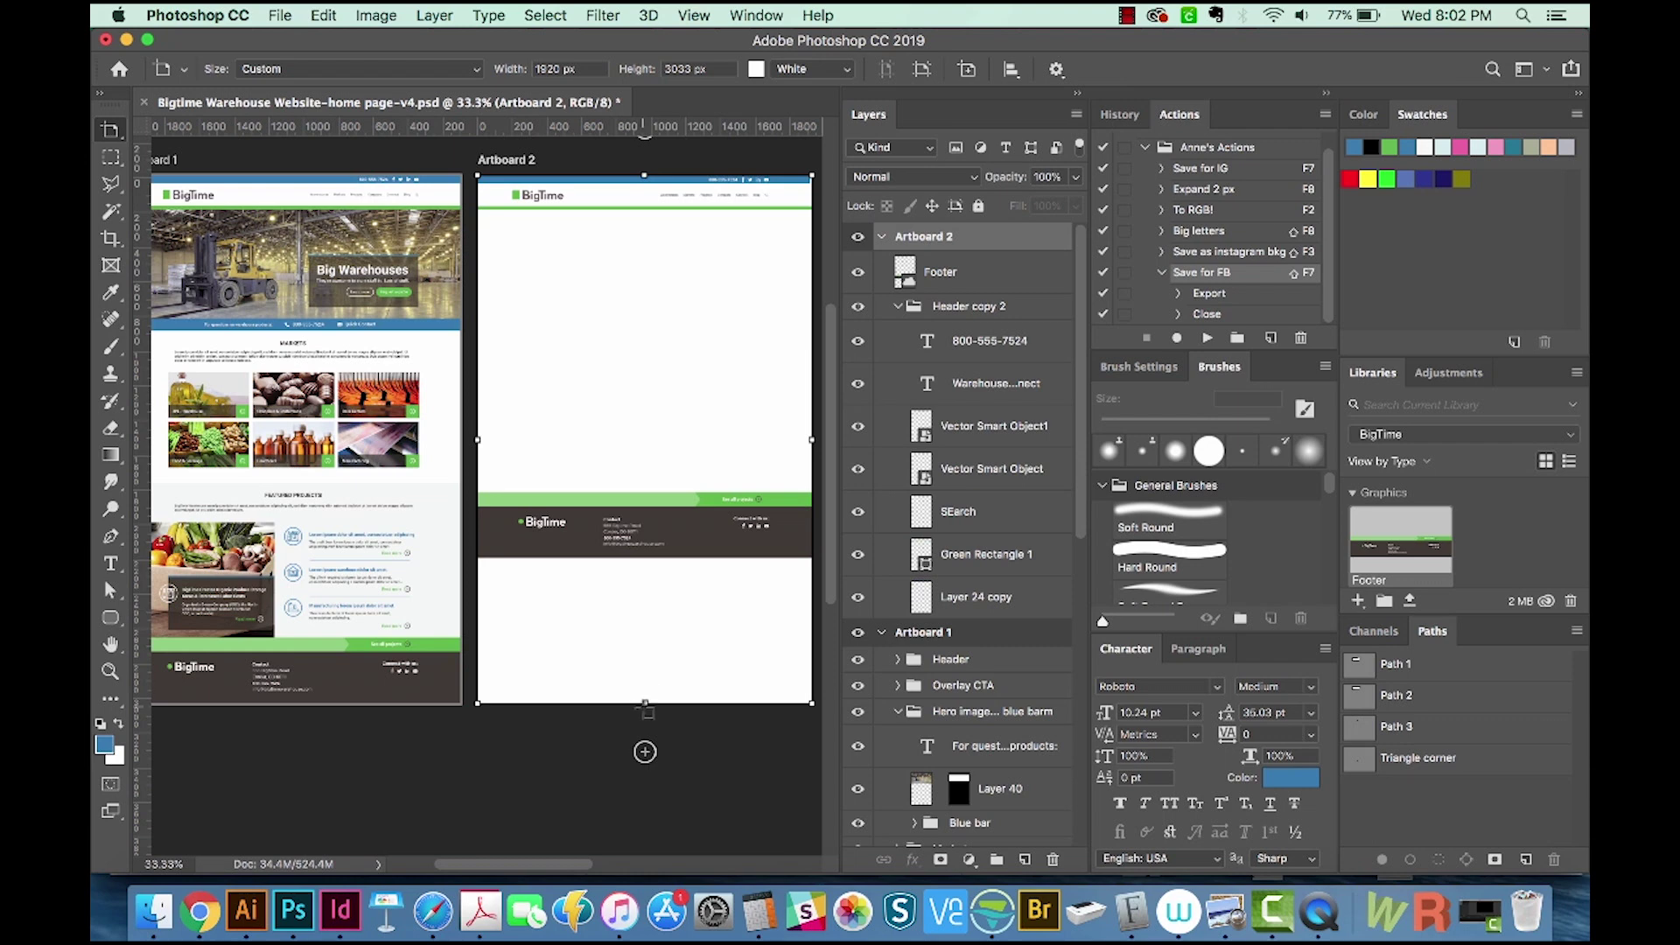
{"action": "left_click_drag", "start_coordinate": [644, 702], "coordinate": [645, 554]}
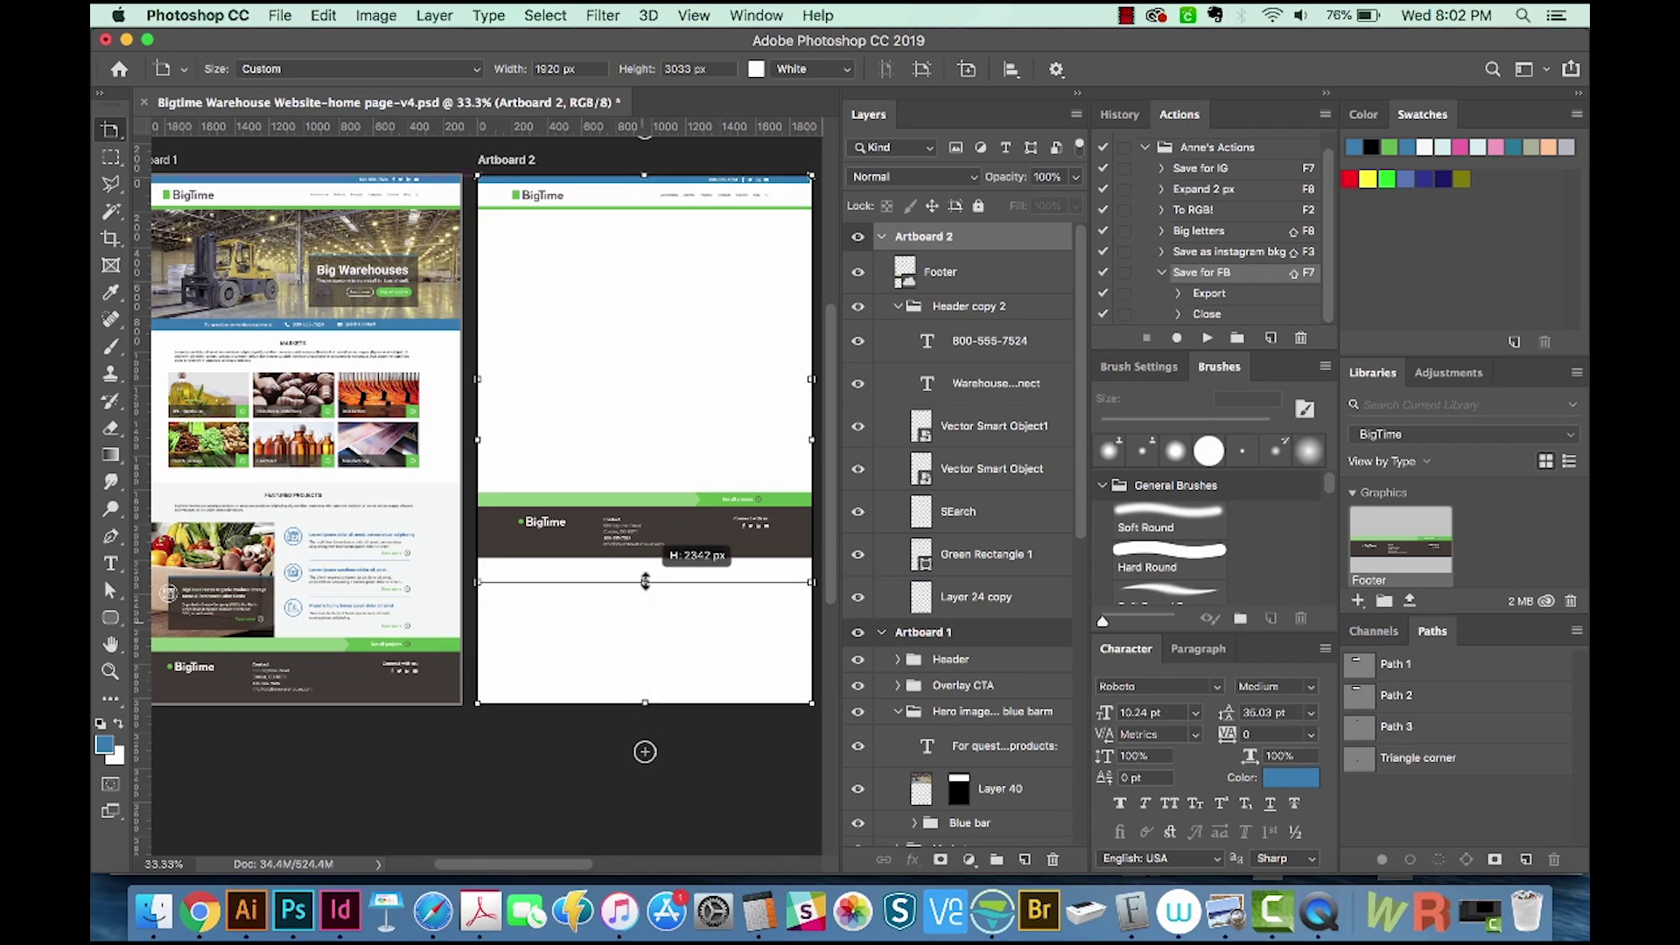
{"action": "key", "text": "v"}
{"action": "key", "text": "super+r"}
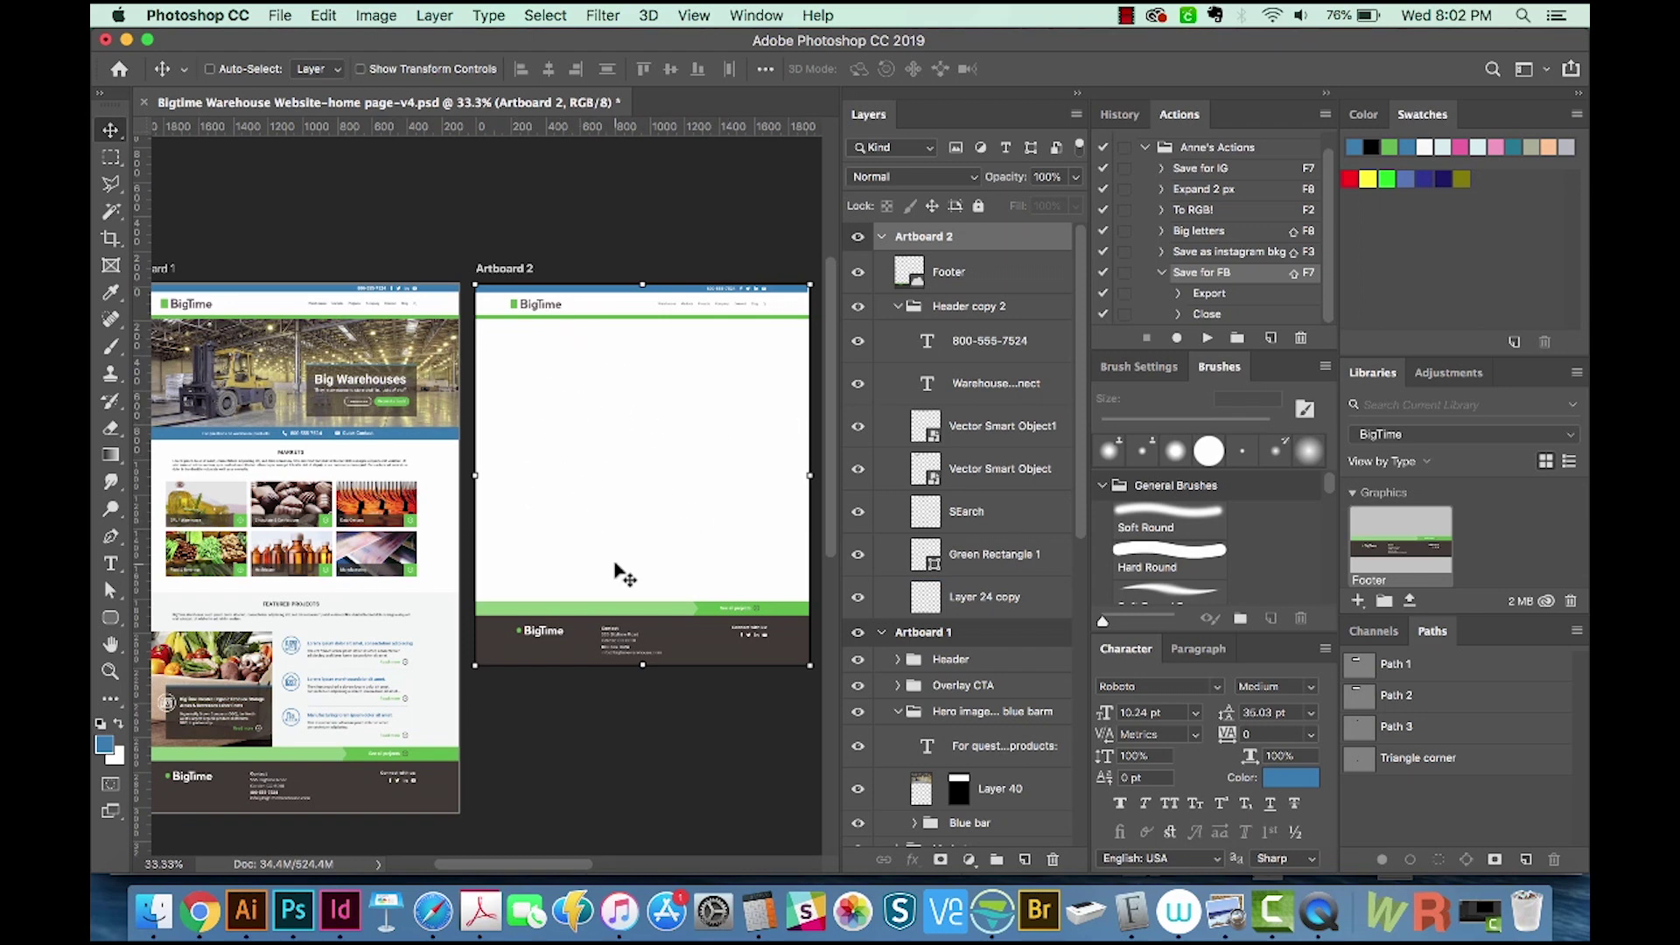
{"action": "scroll", "coordinate": [623, 575], "scroll_direction": "down", "scroll_amount": 2}
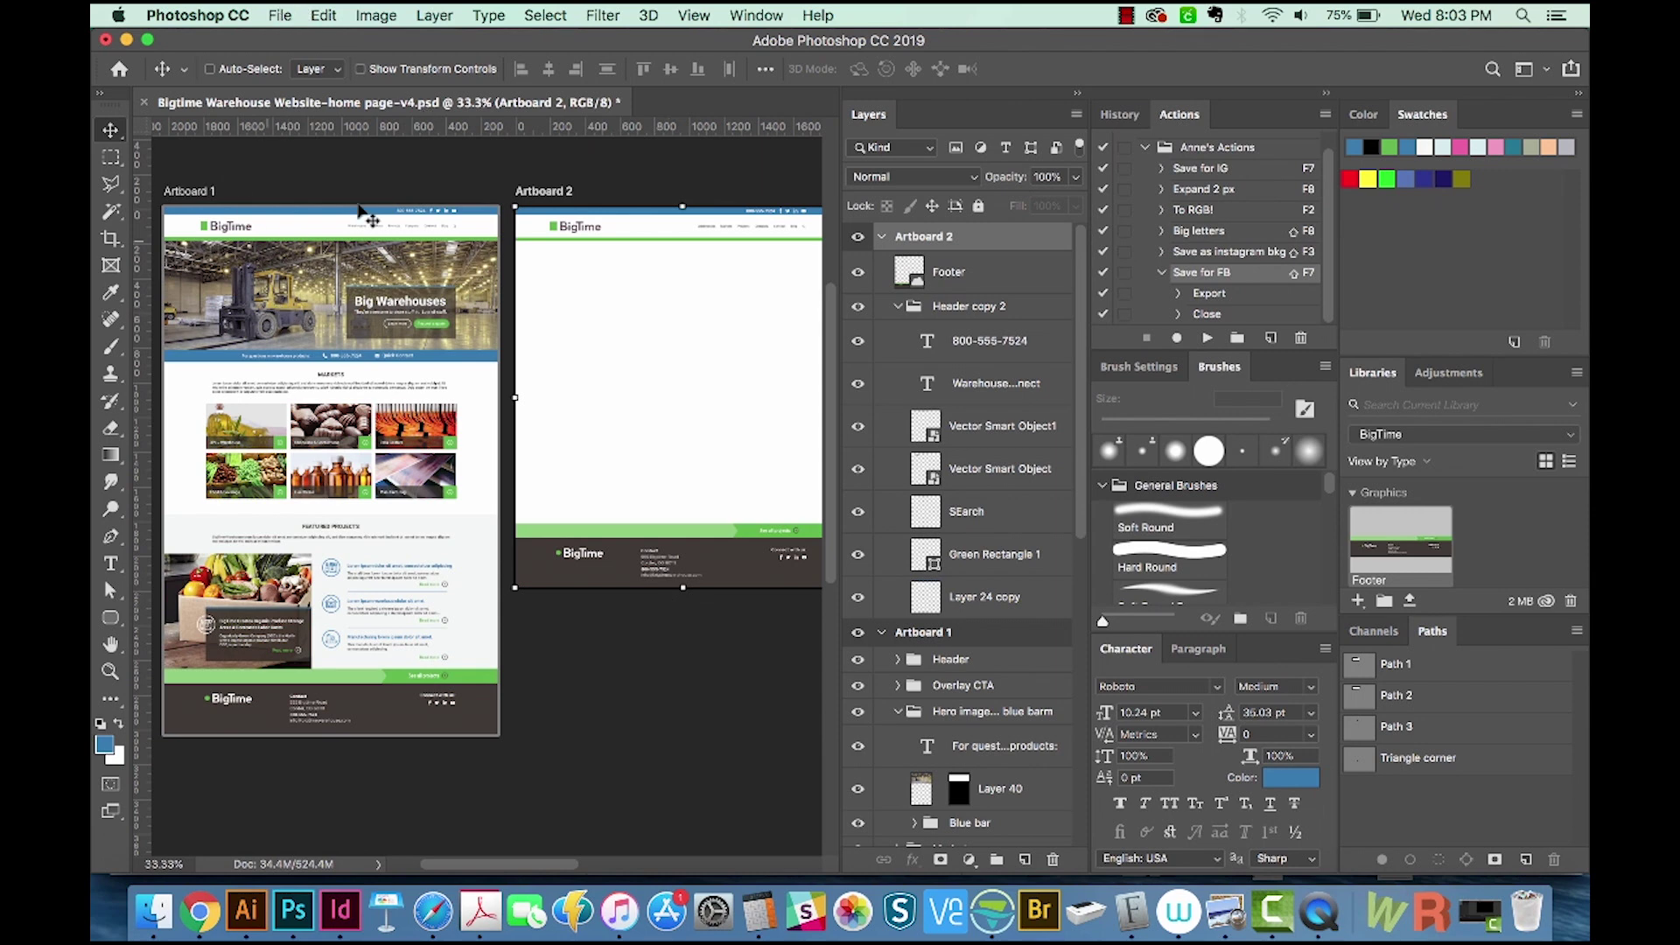
Export Artboard 2 with Artboards to Files, file type JPEG.
{"action": "left_click", "coordinate": [287, 13]}
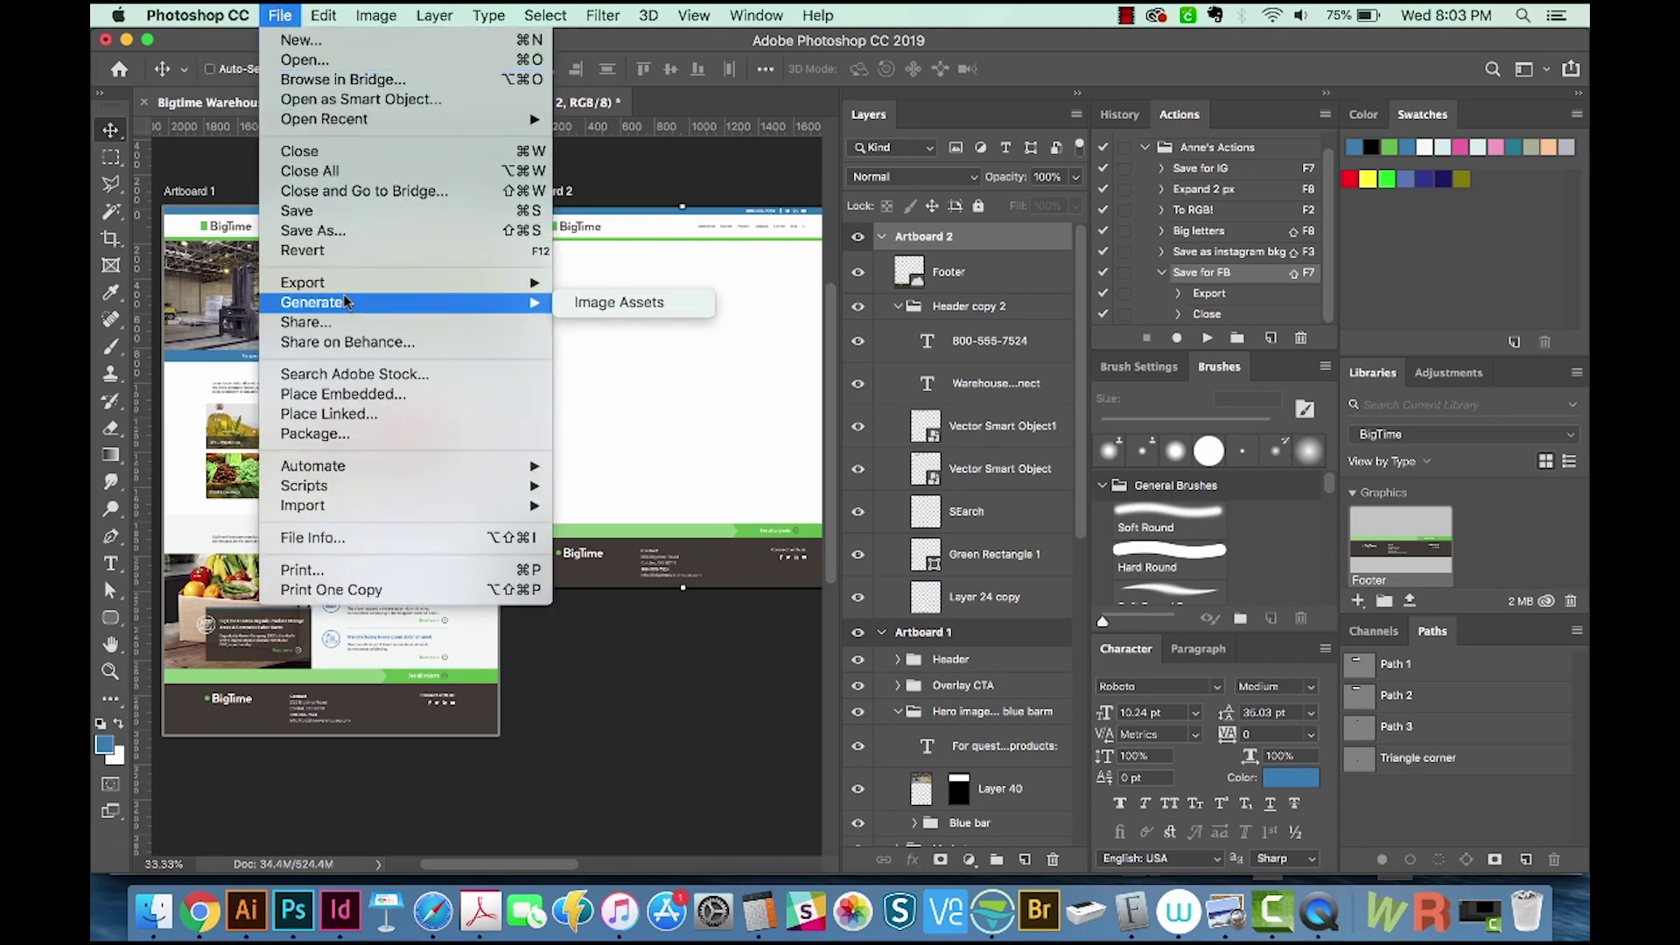
{"action": "mouse_move", "coordinate": [302, 281]}
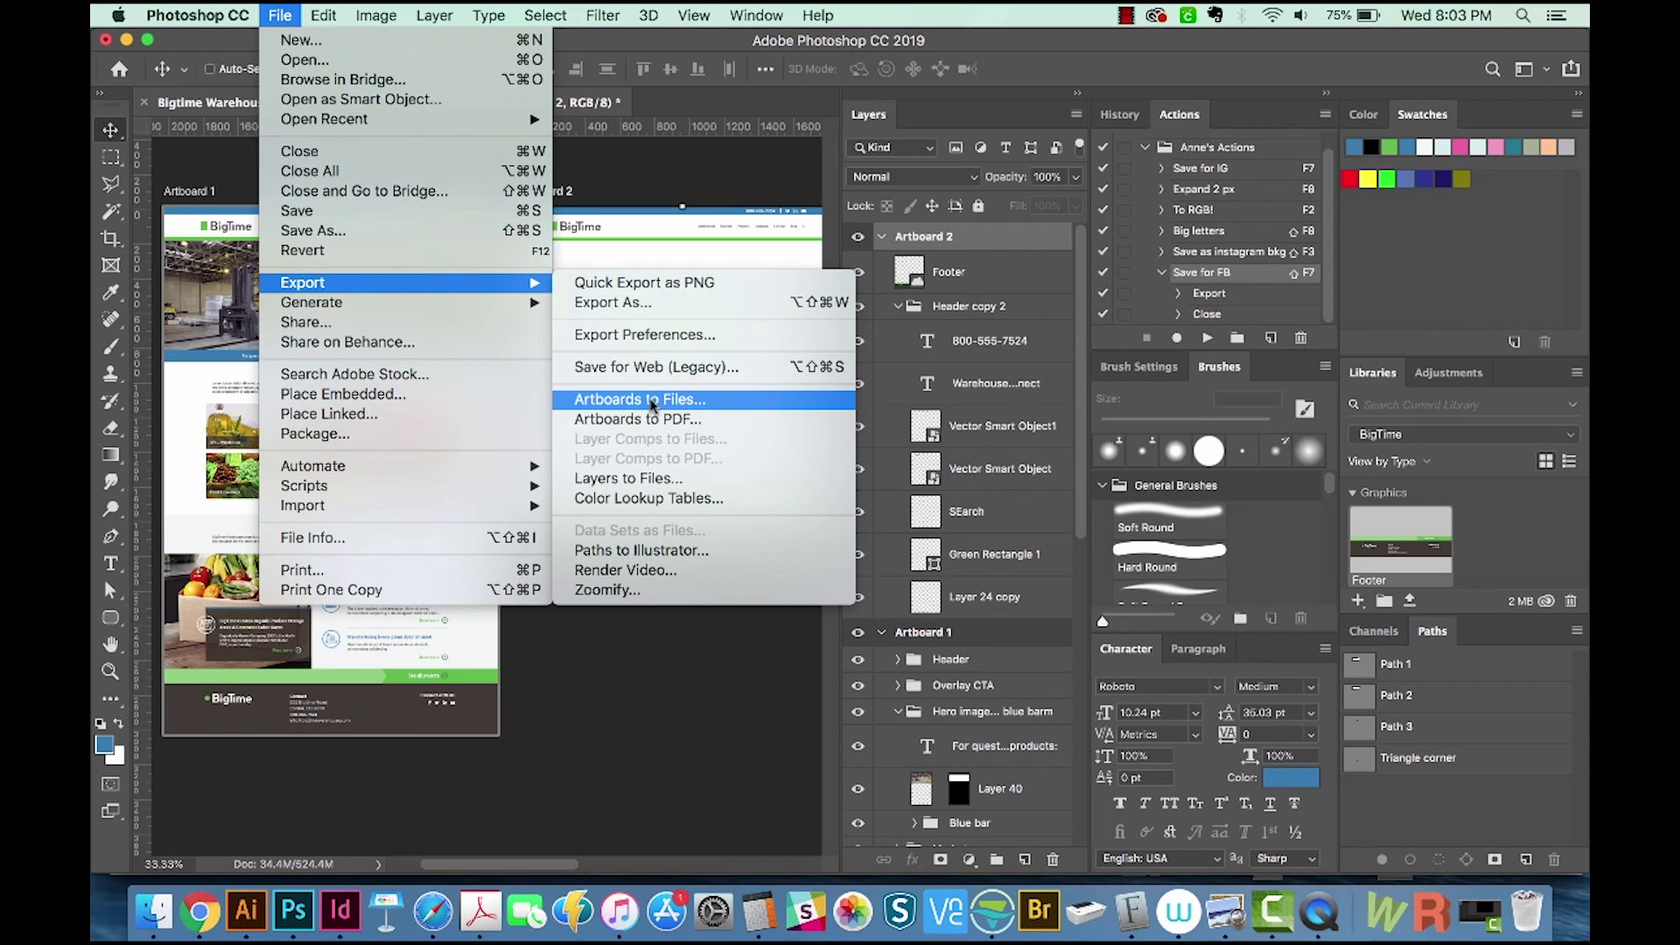
{"action": "left_click", "coordinate": [651, 405]}
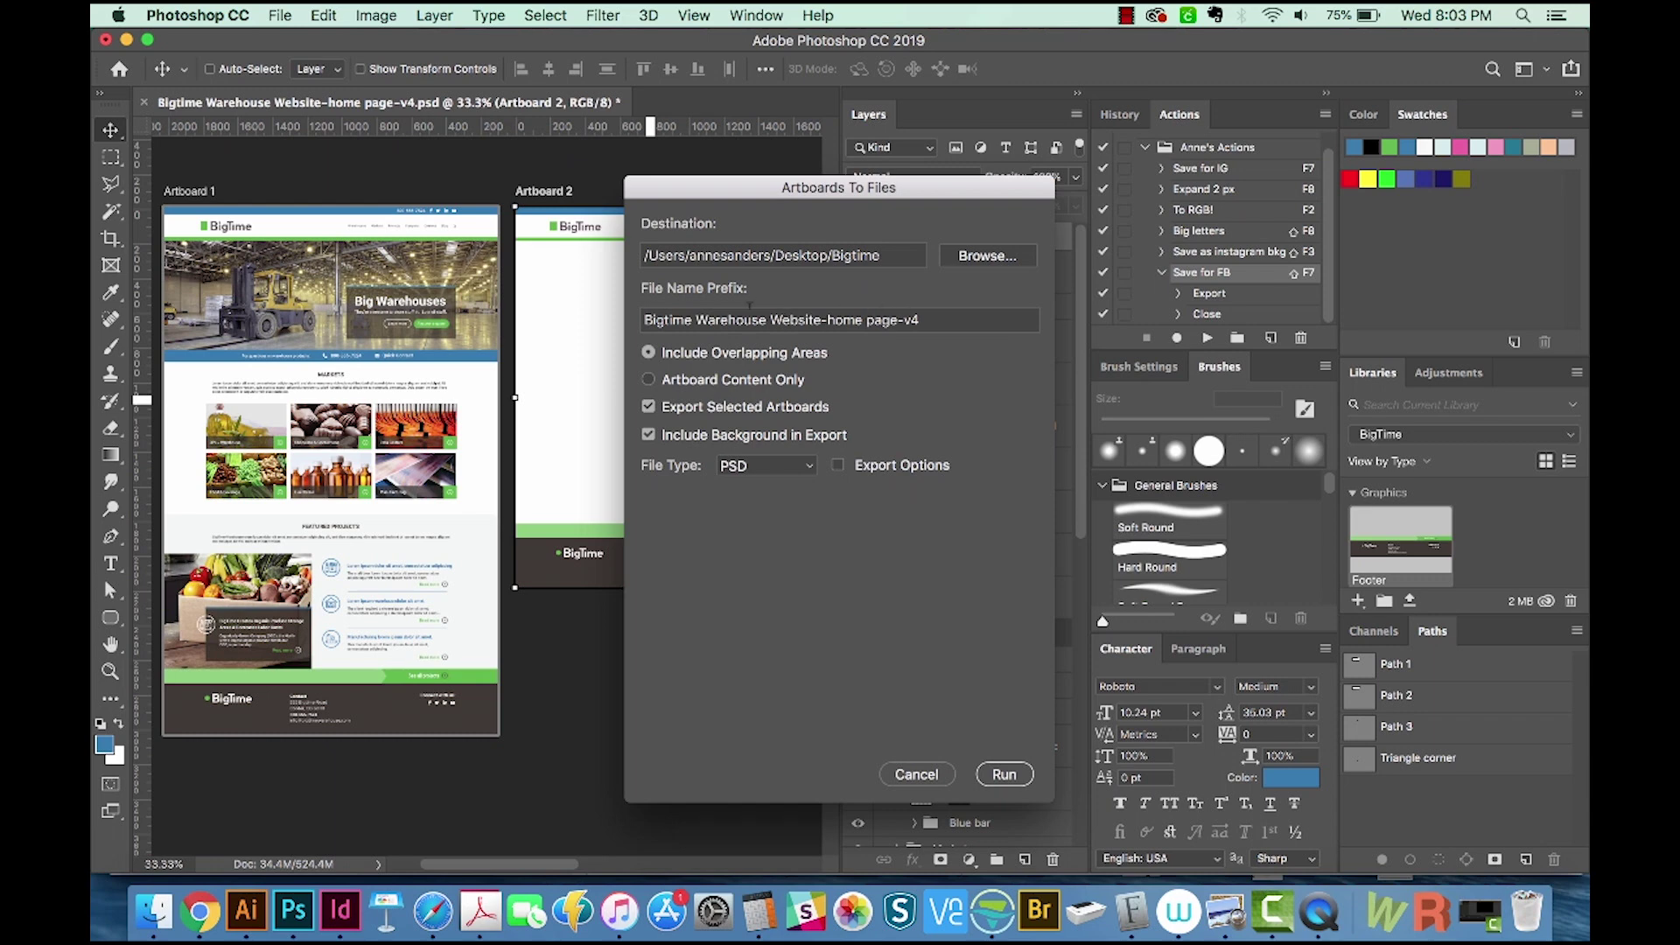
{"action": "left_click", "coordinate": [811, 469]}
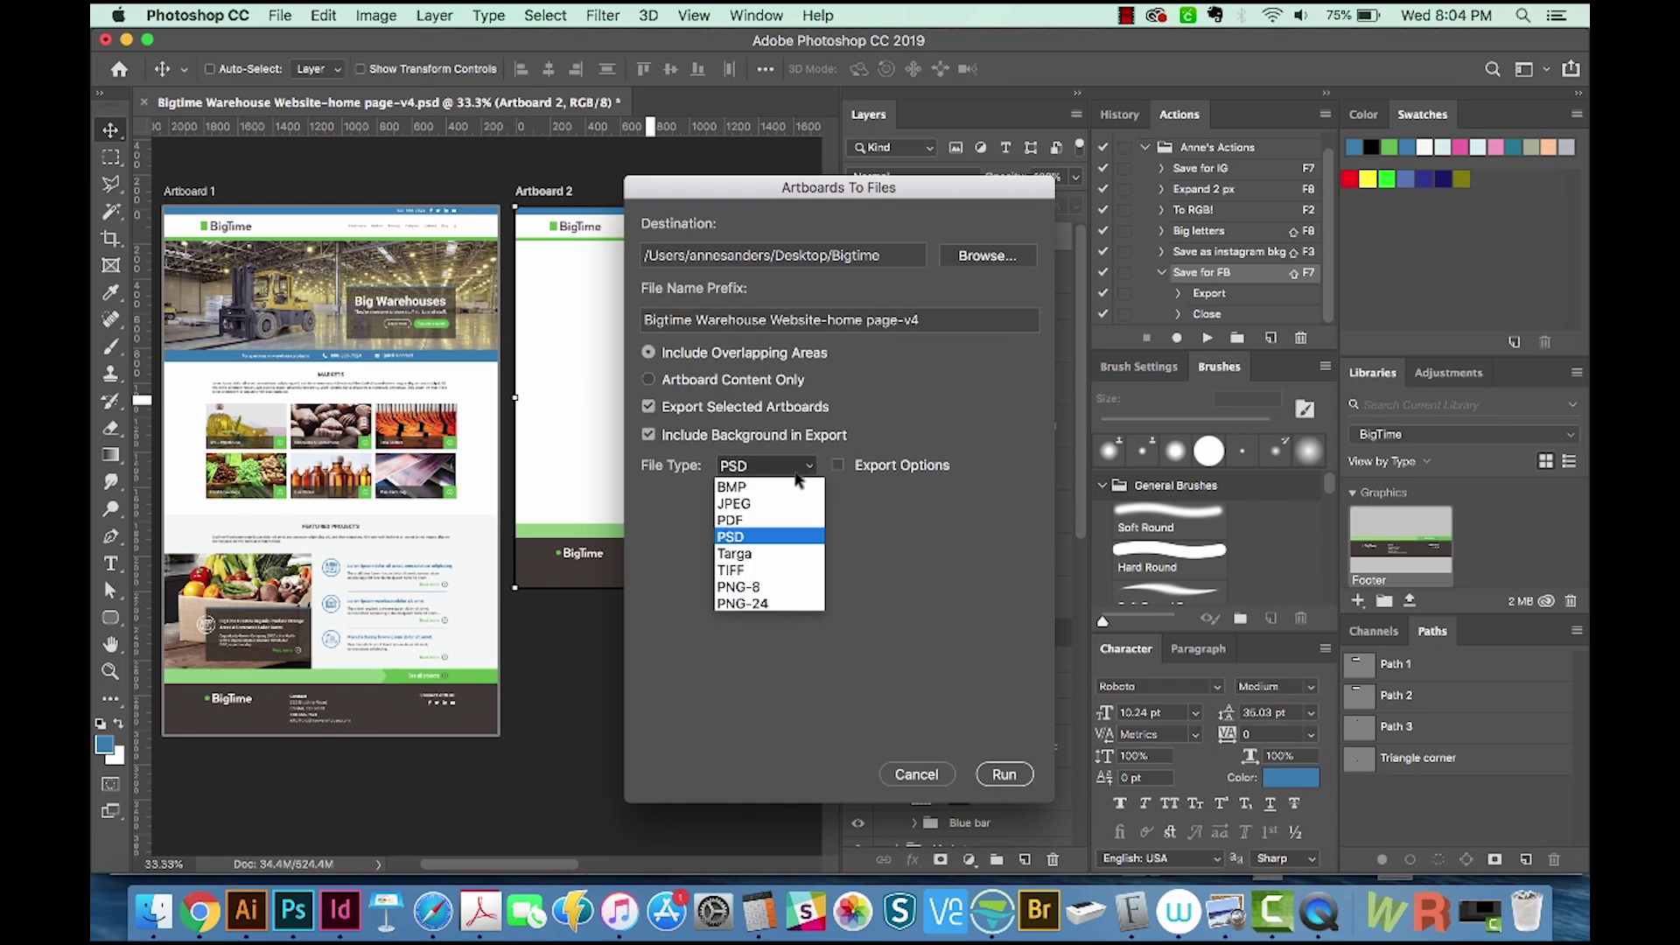
{"action": "left_click", "coordinate": [780, 505]}
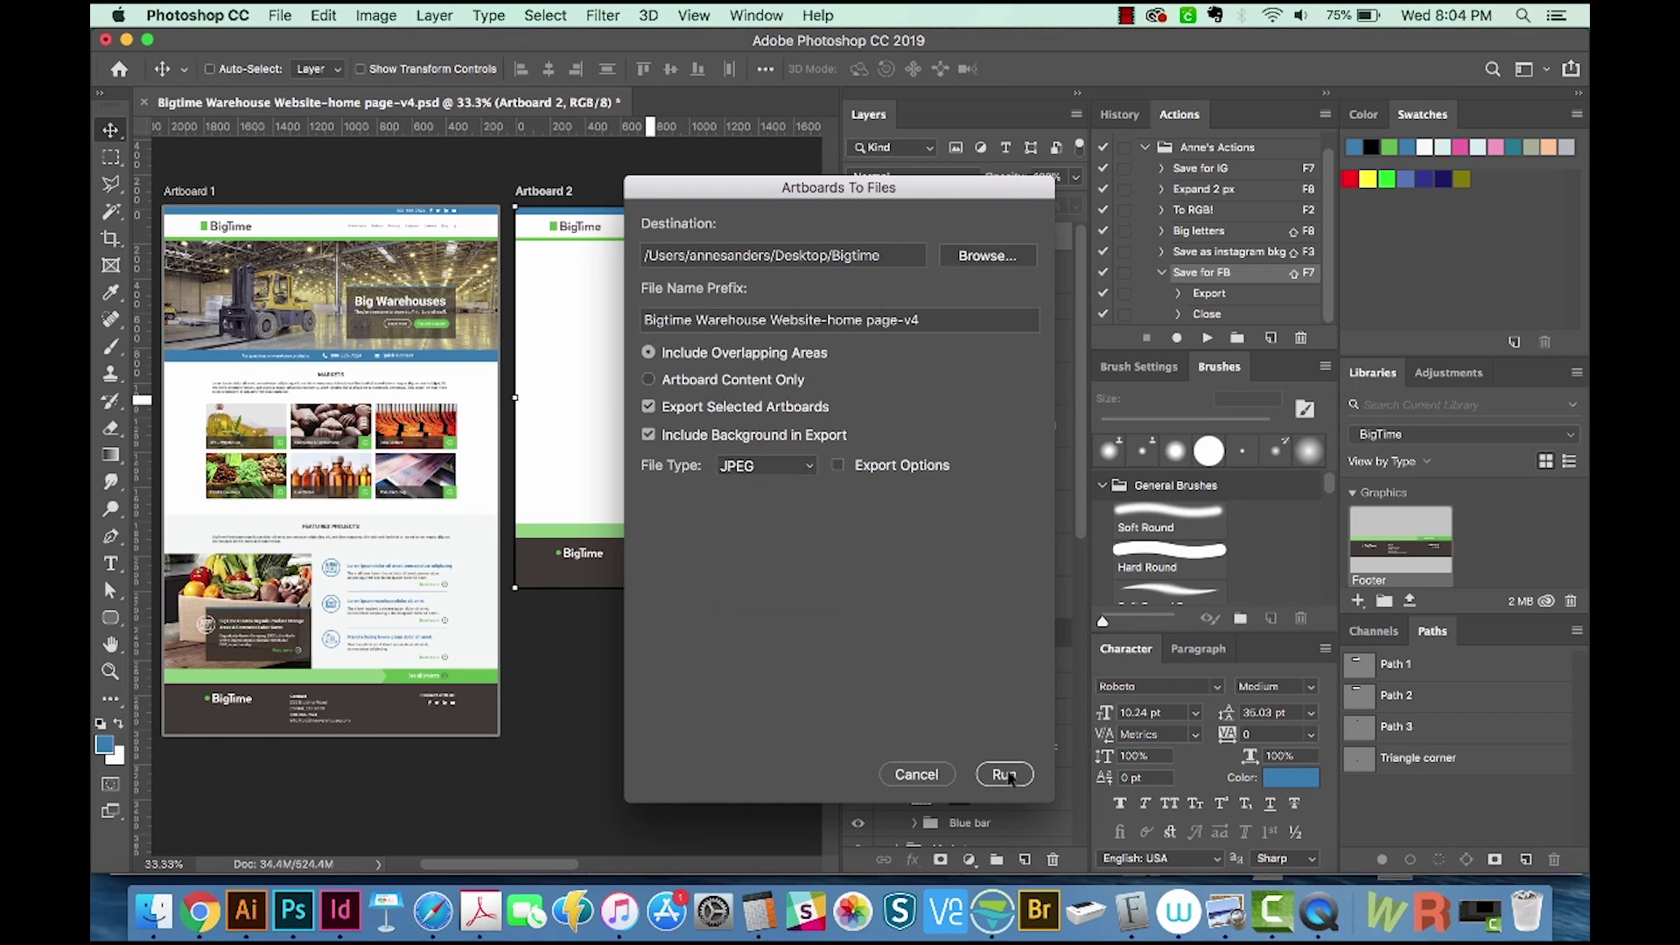
{"action": "left_click", "coordinate": [1003, 775]}
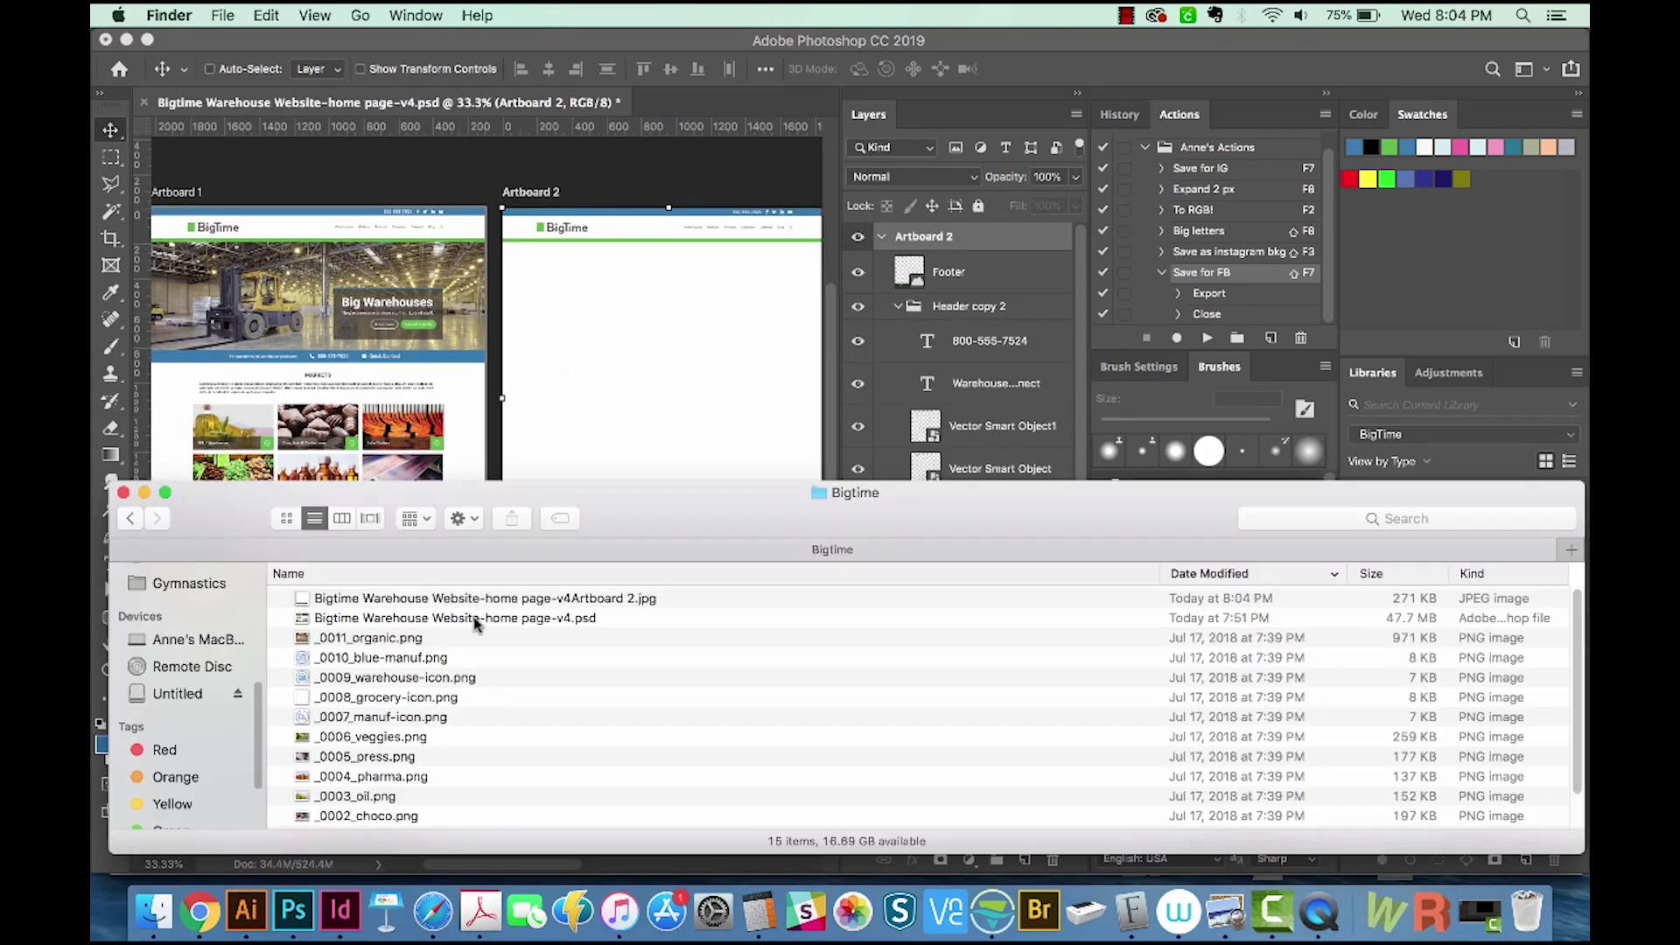
Select Artboard 1 in Layers and export it as JPEG with Artboards to Files.
{"action": "double_click", "coordinate": [475, 625]}
{"action": "left_click", "coordinate": [881, 236]}
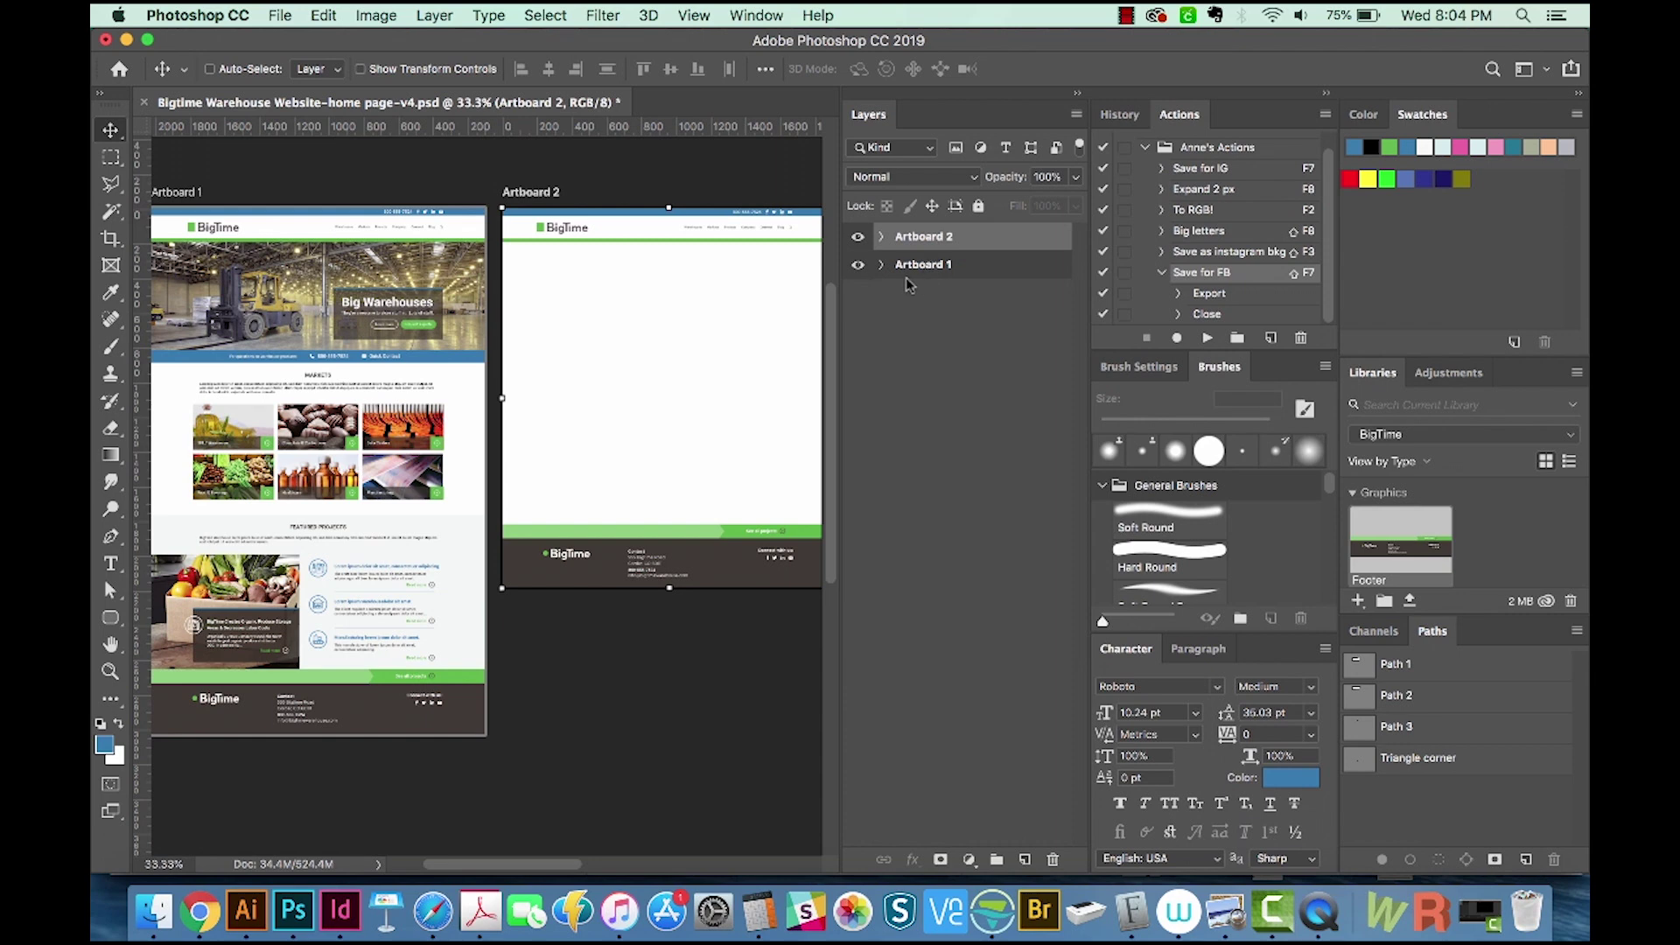
{"action": "left_click", "coordinate": [915, 274]}
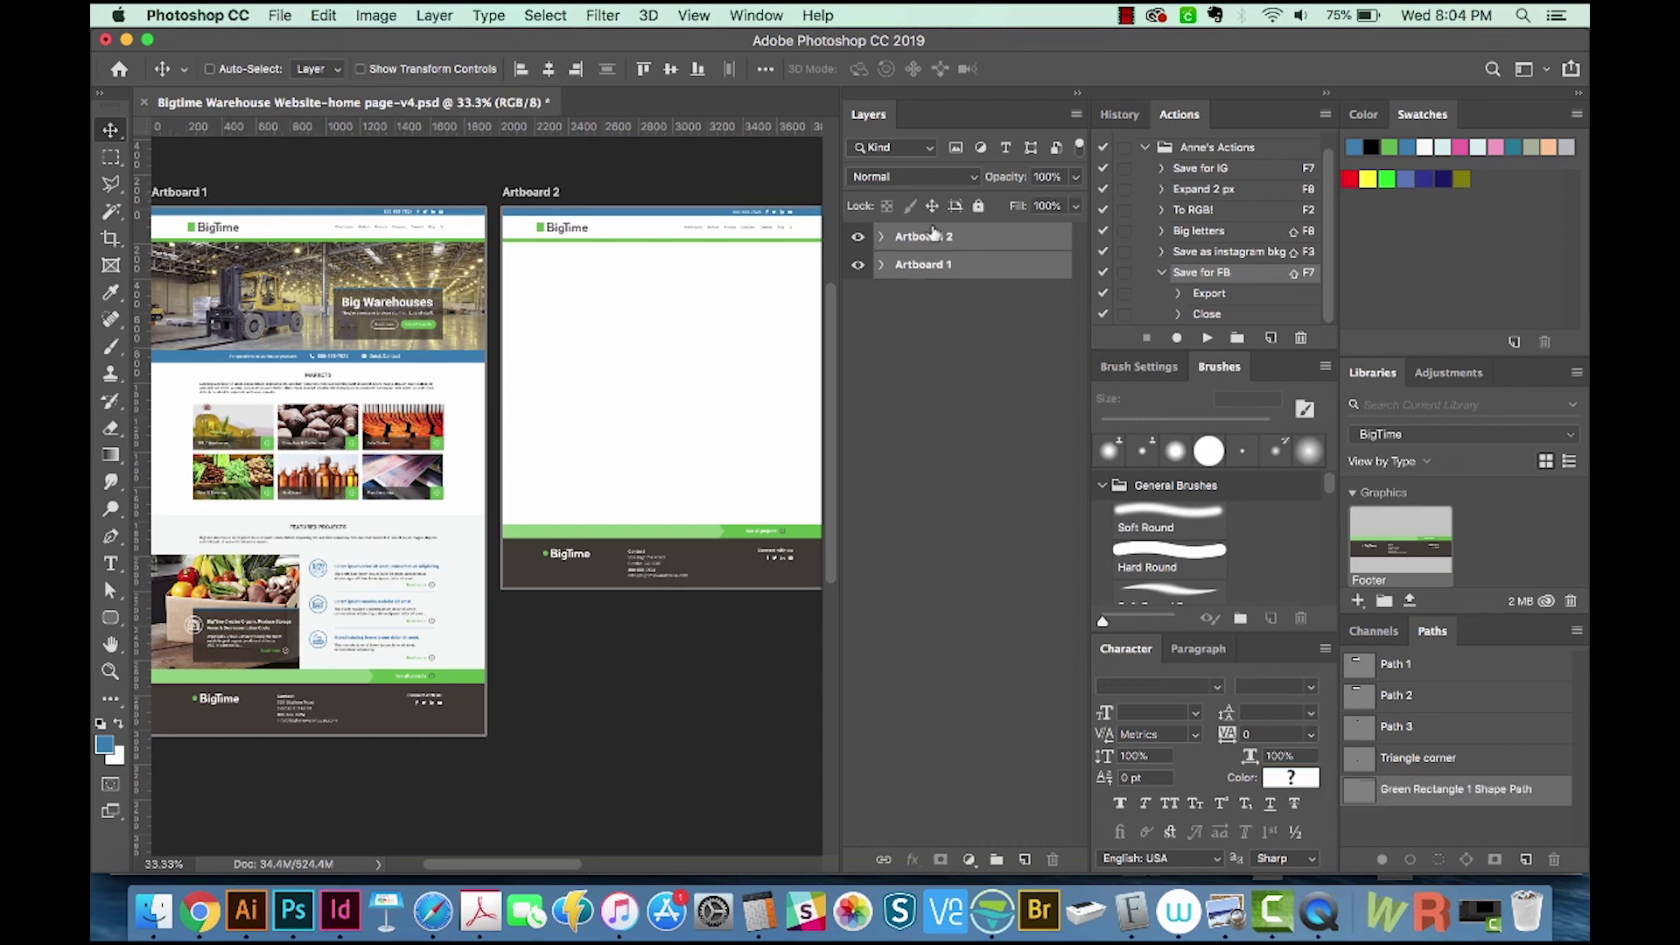
{"action": "left_click", "coordinate": [280, 16]}
{"action": "mouse_move", "coordinate": [303, 283]}
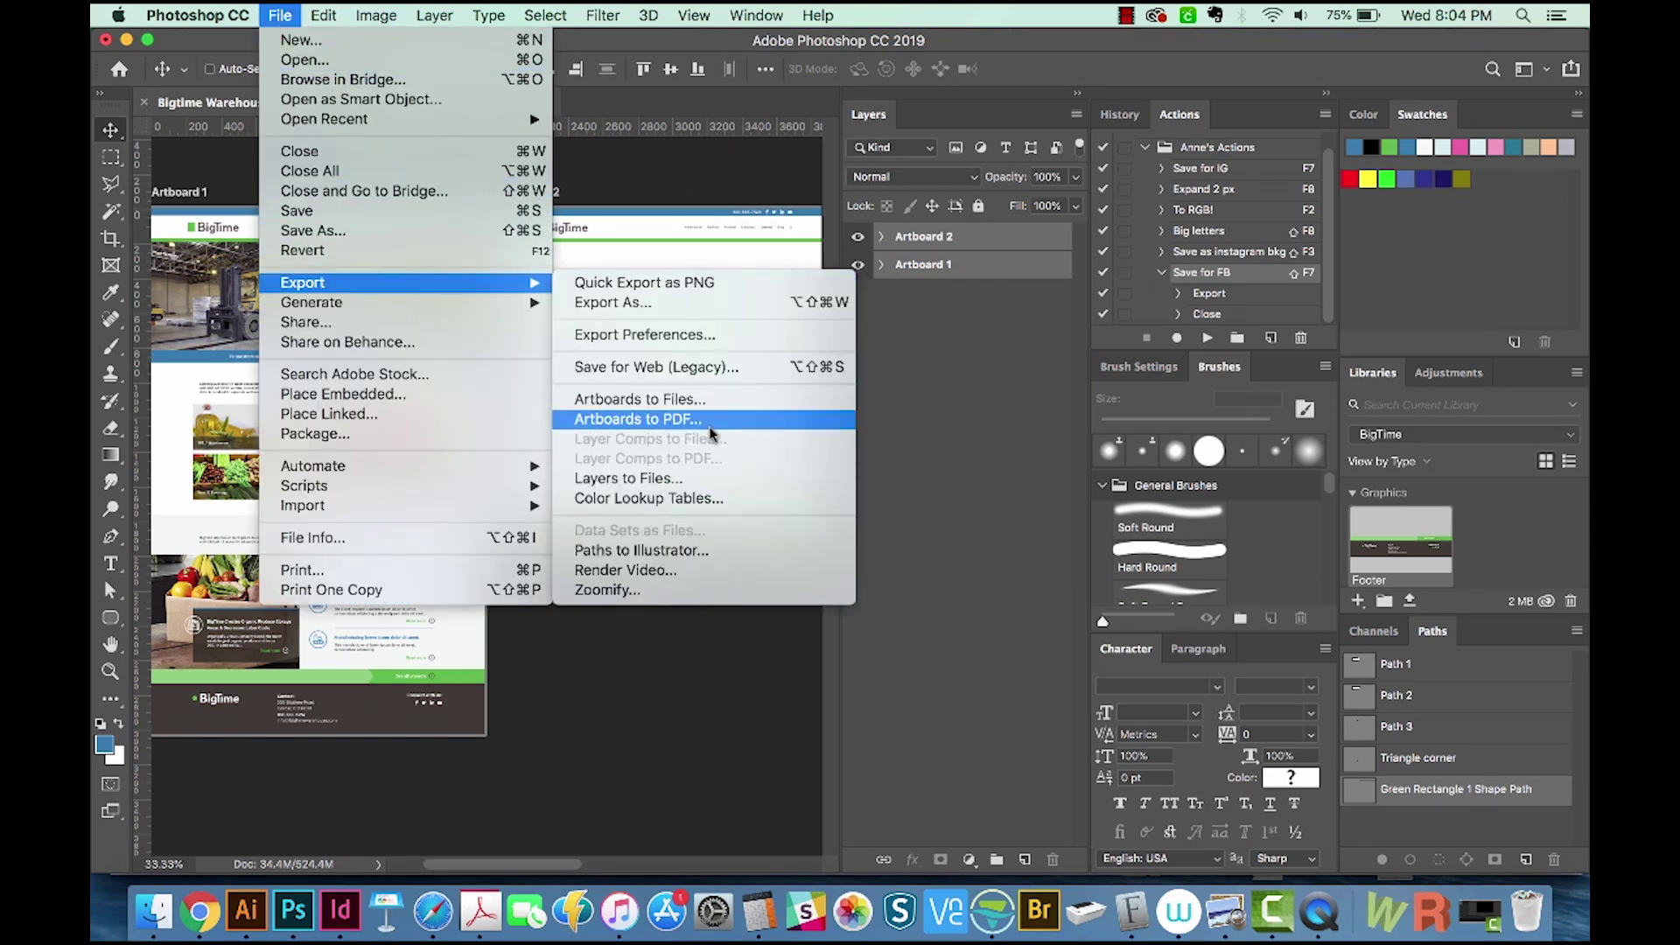
{"action": "left_click", "coordinate": [717, 413]}
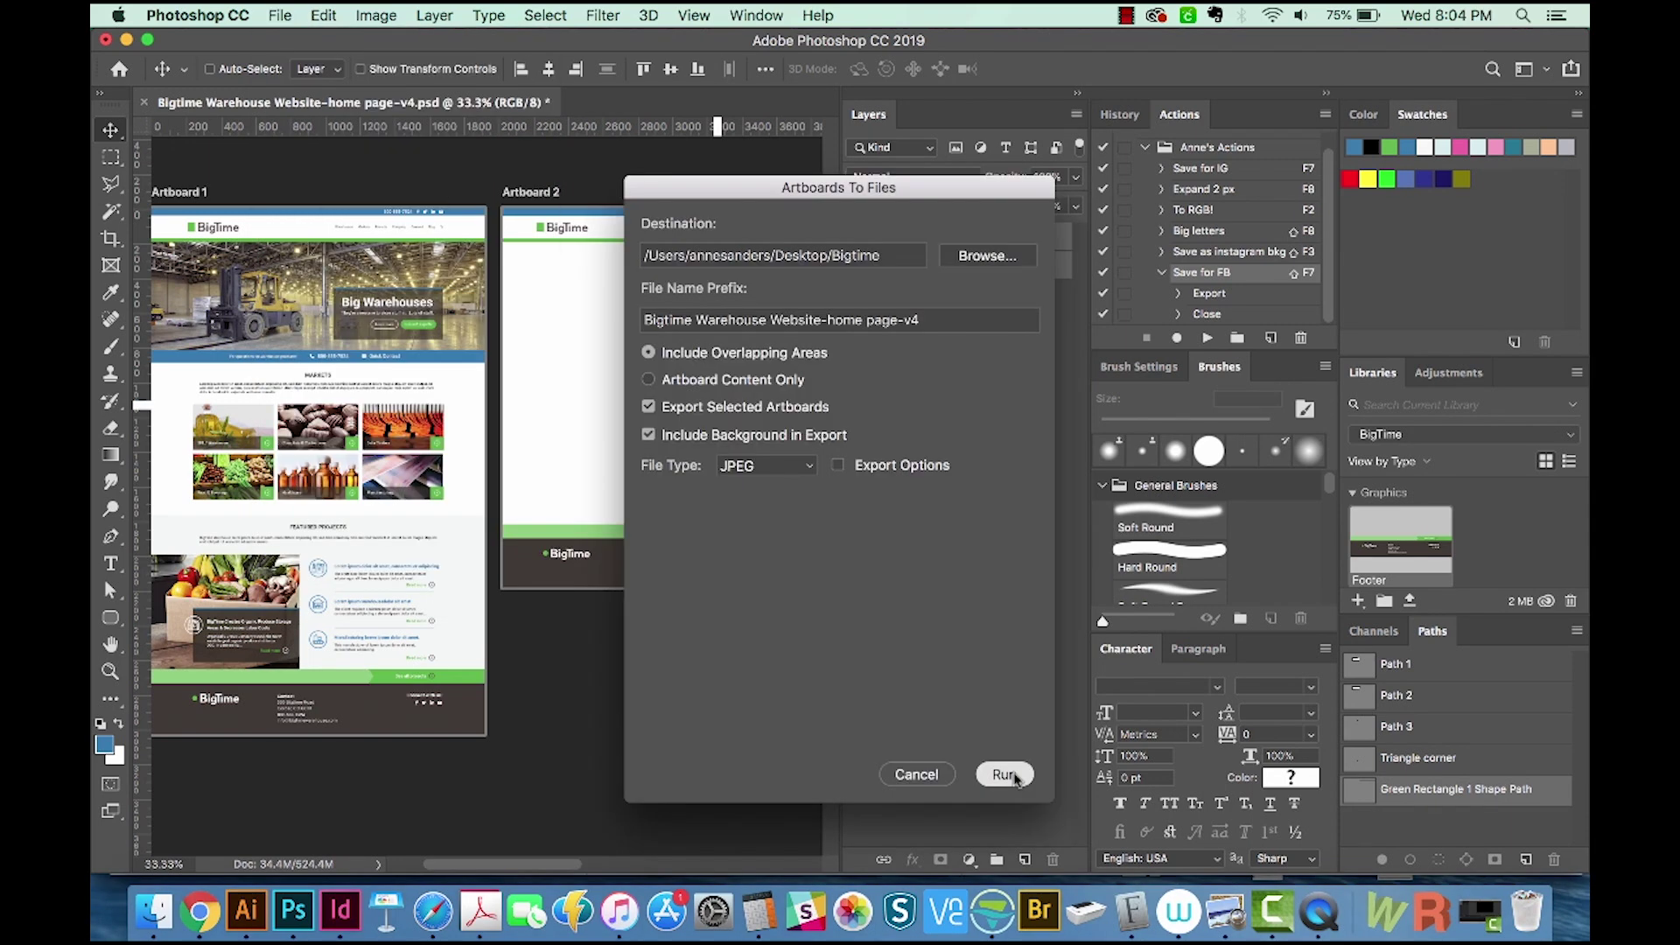
{"action": "left_click", "coordinate": [1003, 774]}
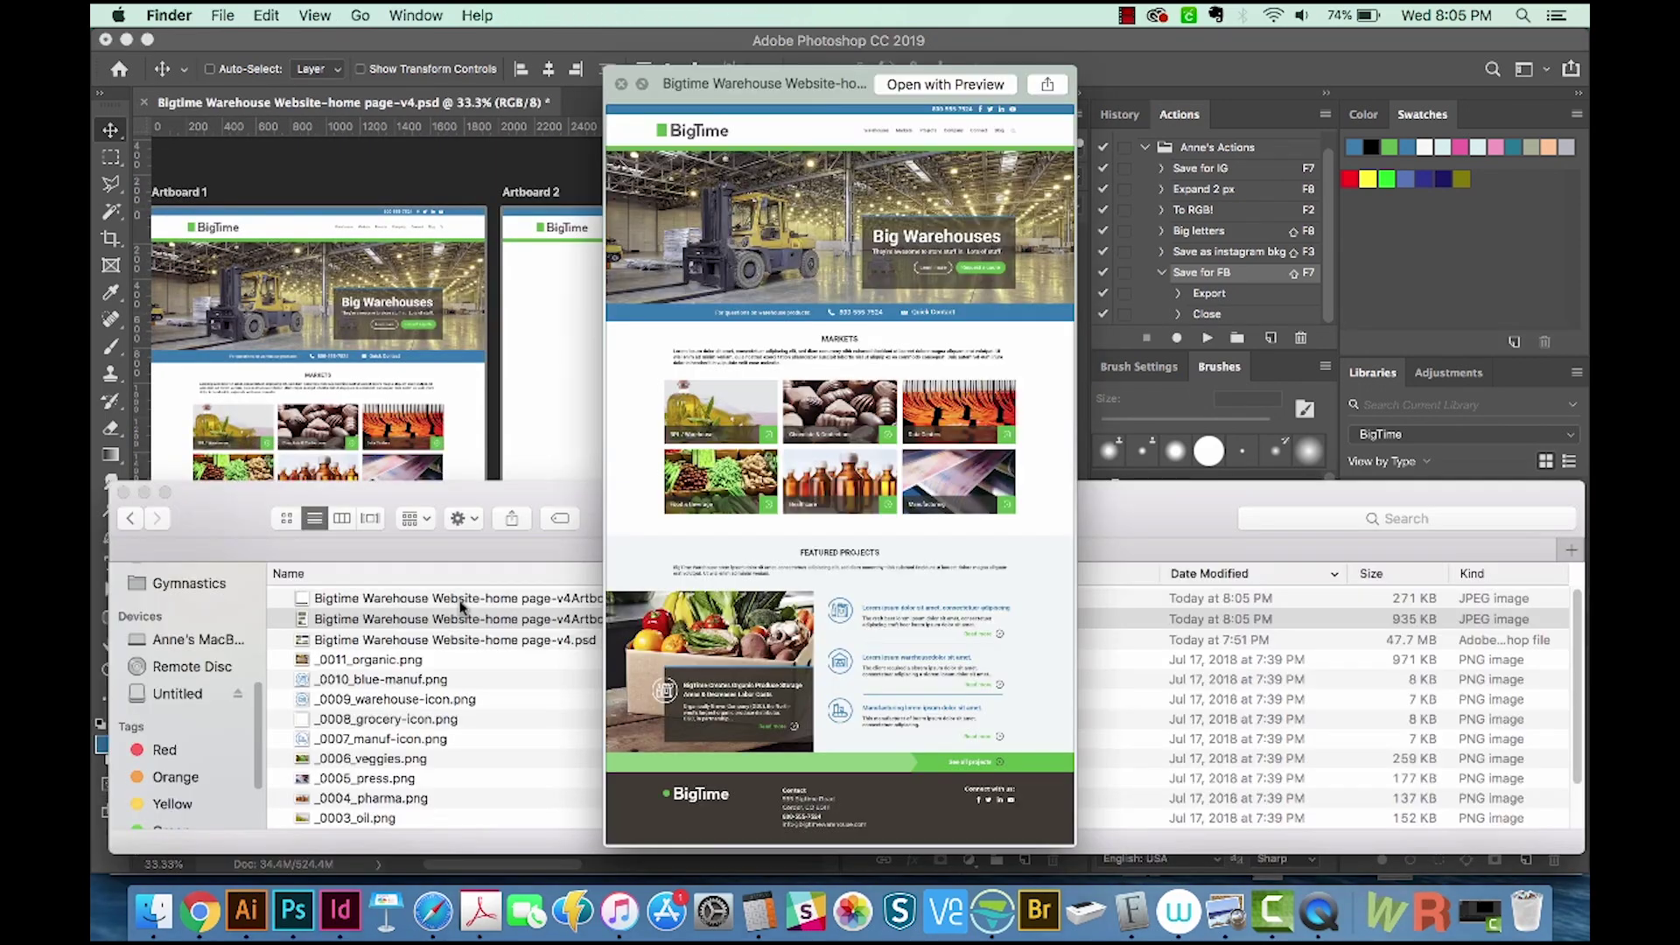
Quick Look the exported Artboard 2 JPEG in the Bigtime folder.
{"action": "left_click", "coordinate": [459, 602]}
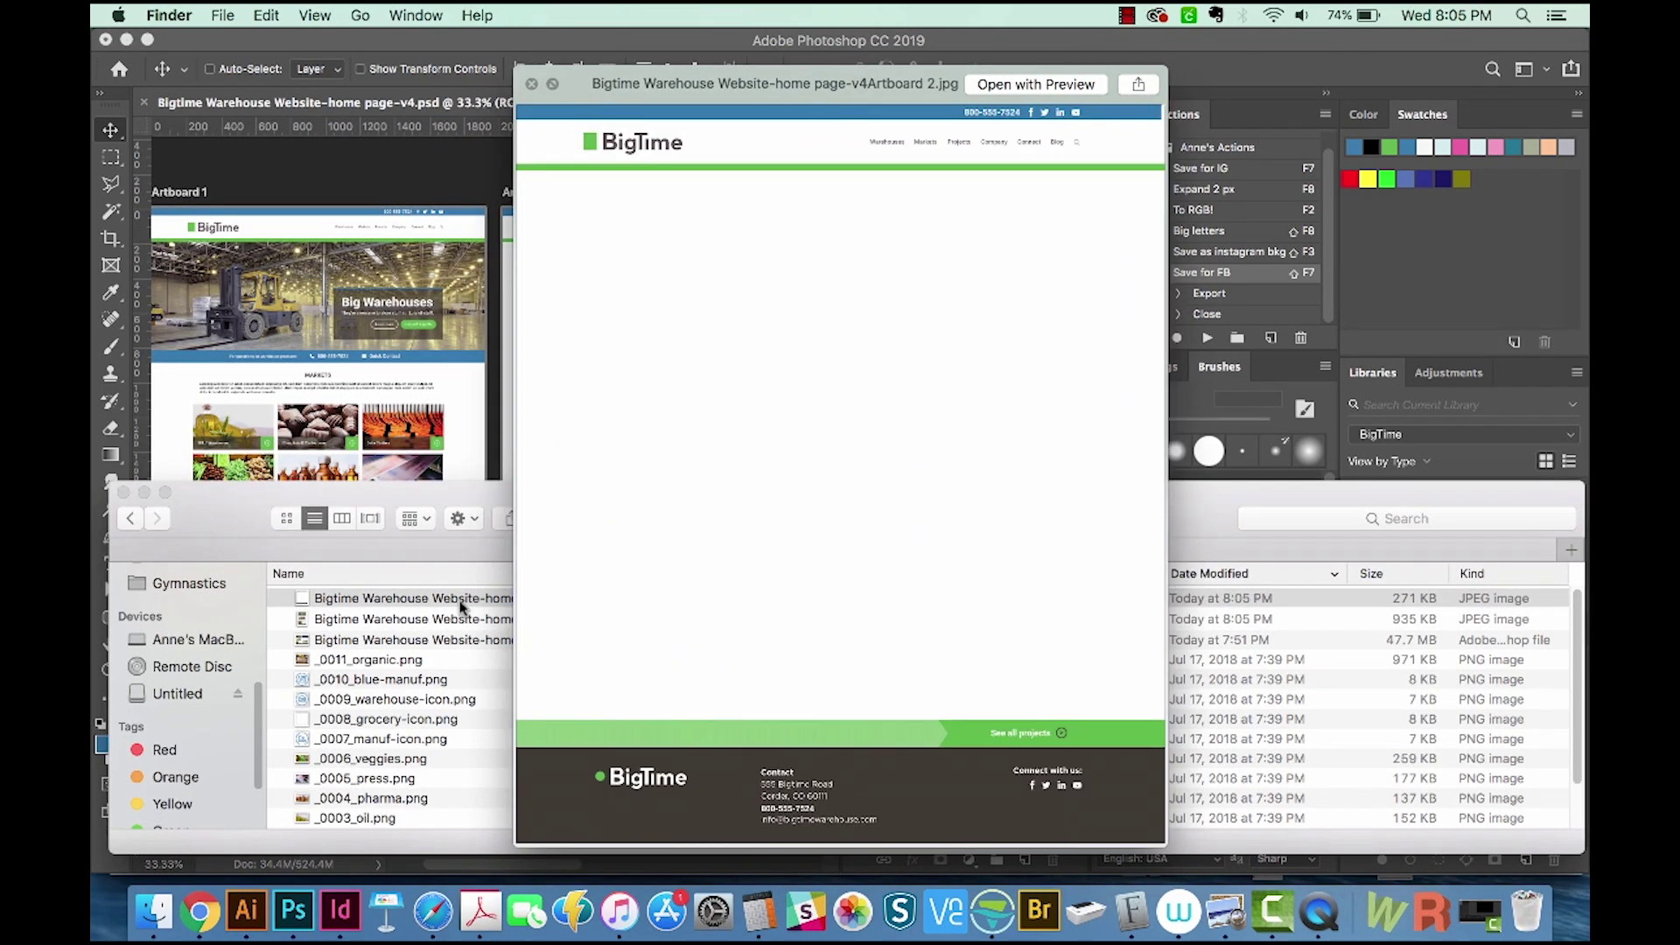